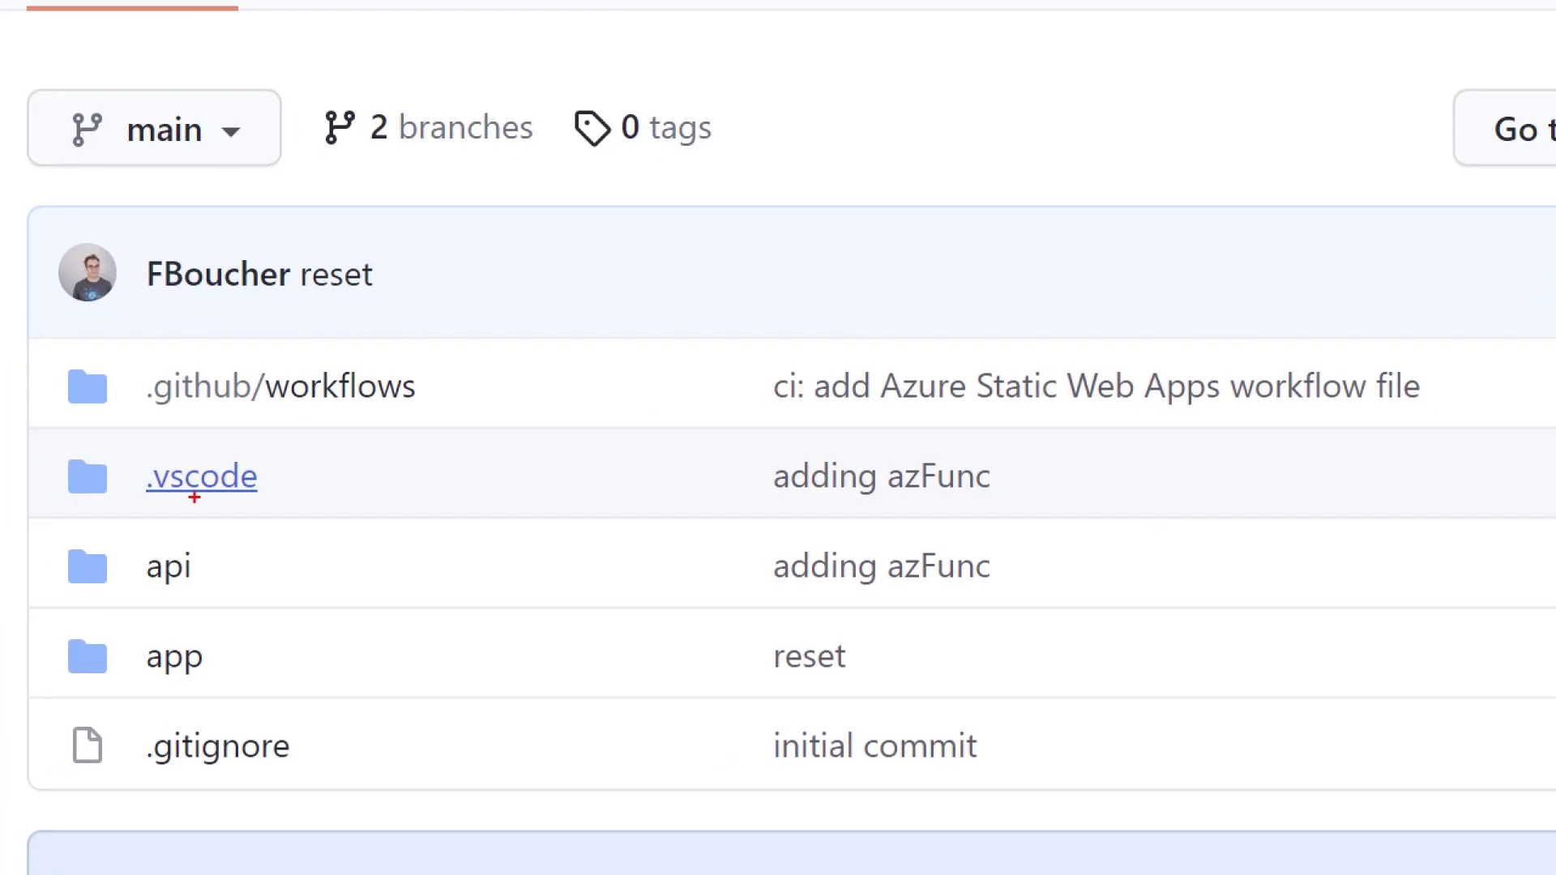
- Highlight the .github/workflows folder in the simpledemo repository's file list
{"action": "left_click_drag", "start_coordinate": [147, 413], "coordinate": [419, 415]}
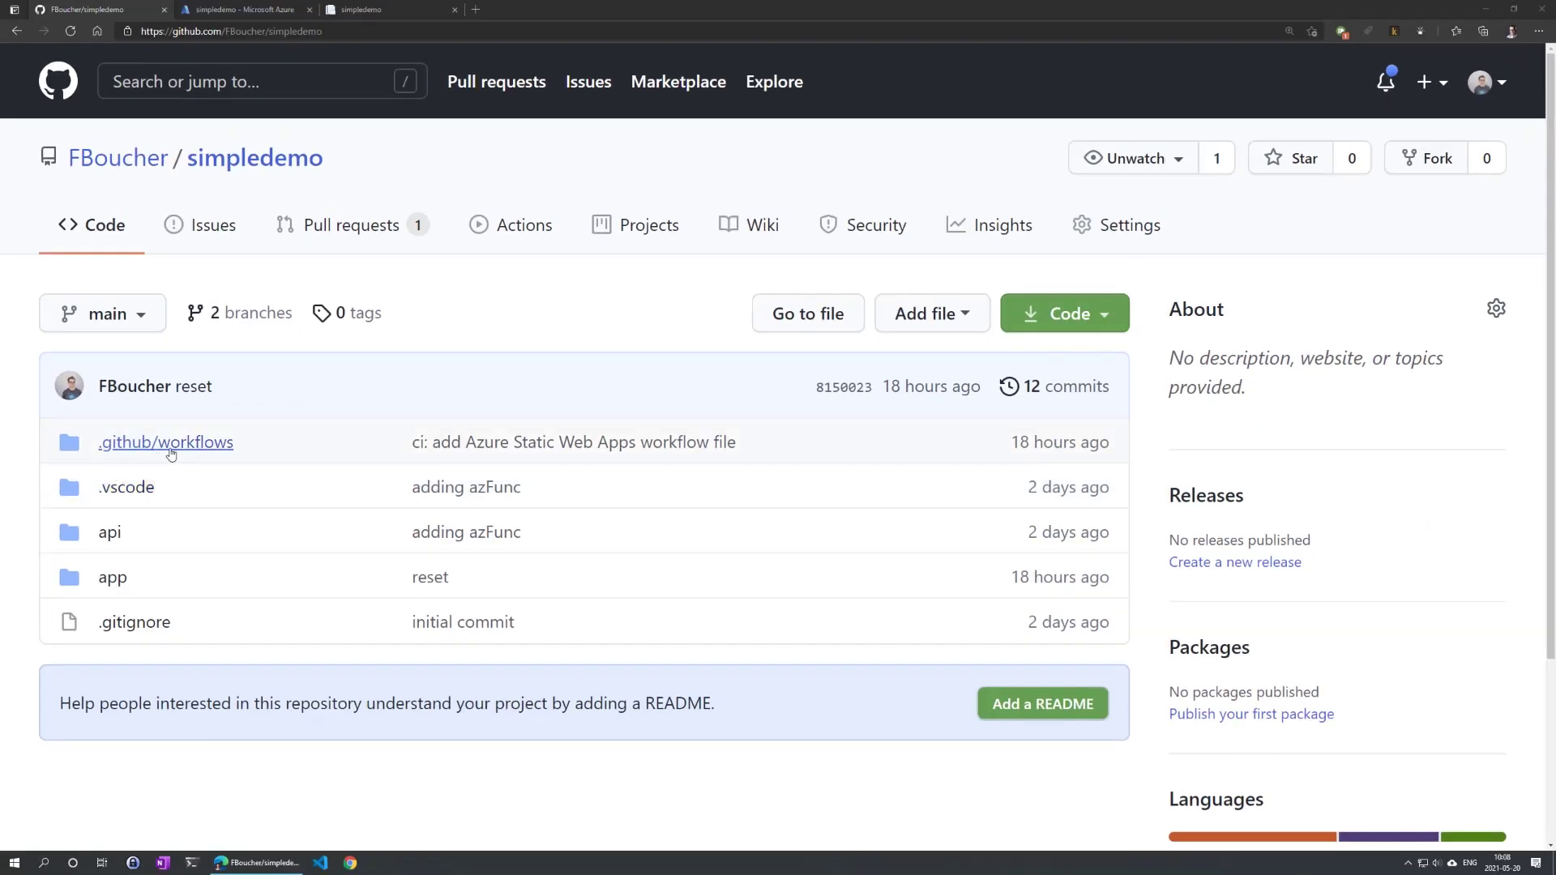
- Open azure-static-web-apps-agreeable-pond-09601350f.yml and highlight its push and pull_request triggers on main
{"action": "left_click", "coordinate": [170, 445]}
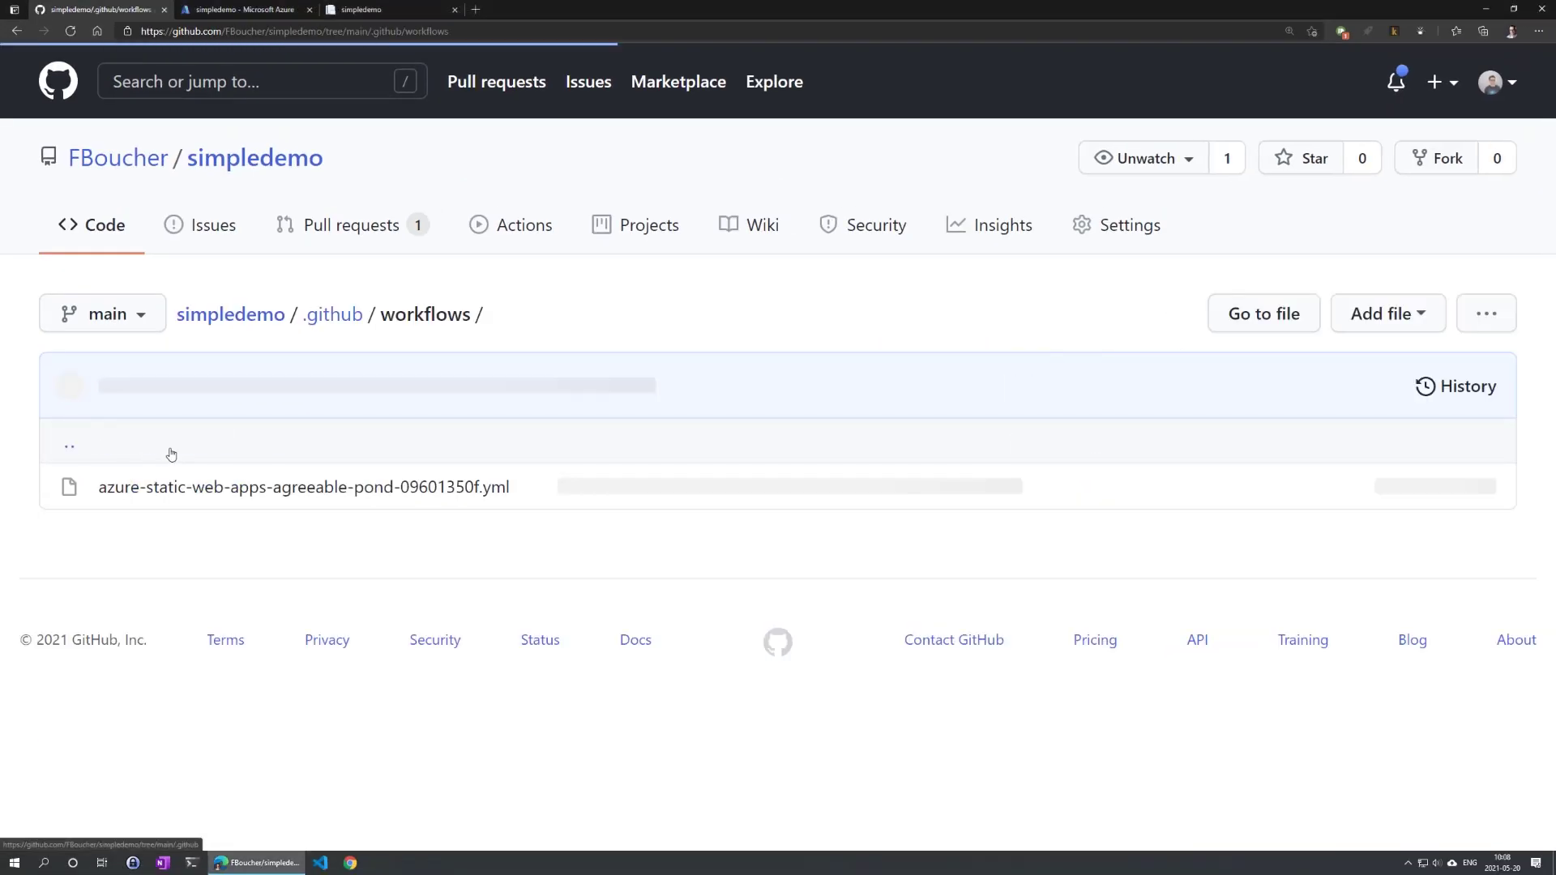
{"action": "left_click", "coordinate": [249, 487]}
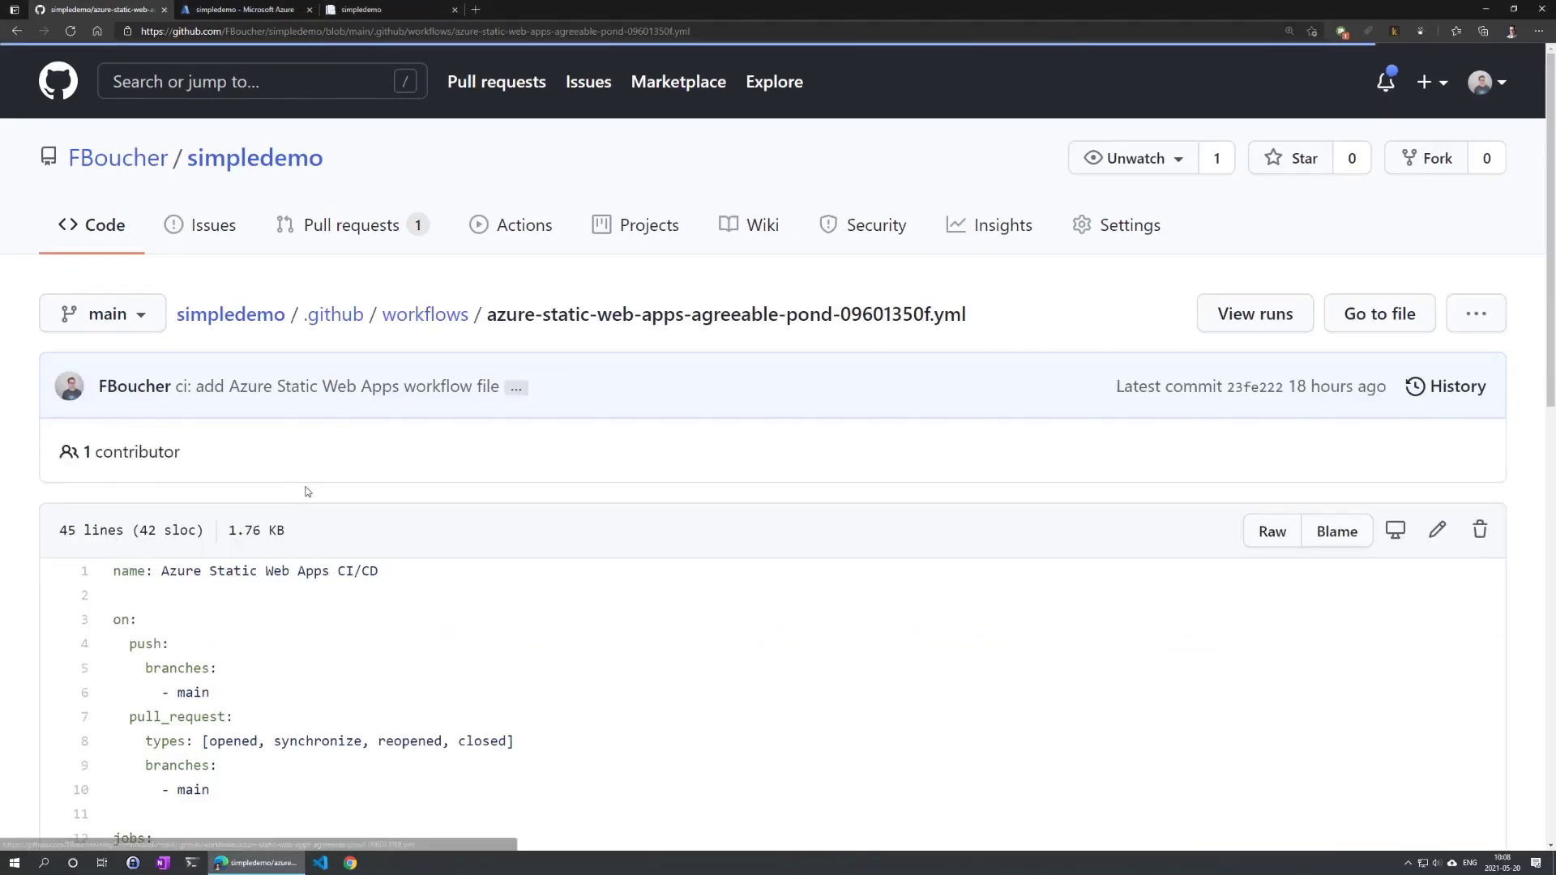
{"action": "scroll", "coordinate": [424, 495], "scroll_direction": "down", "scroll_amount": 1}
{"action": "scroll", "coordinate": [427, 496], "scroll_direction": "down", "scroll_amount": 3}
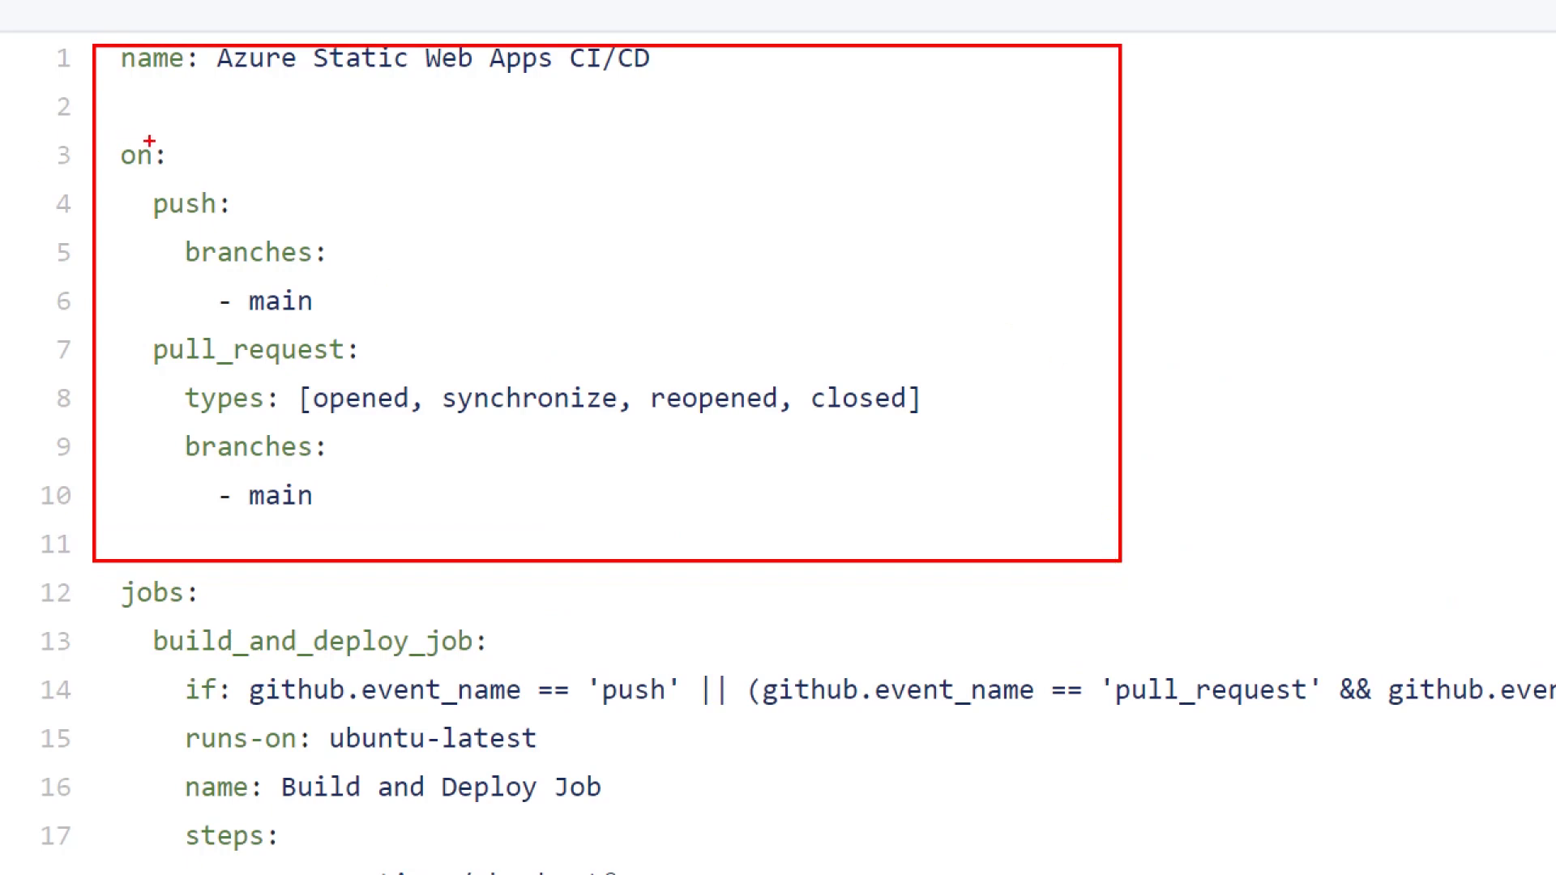
{"action": "left_click_drag", "start_coordinate": [155, 223], "coordinate": [217, 222]}
{"action": "left_click_drag", "start_coordinate": [171, 379], "coordinate": [354, 378]}
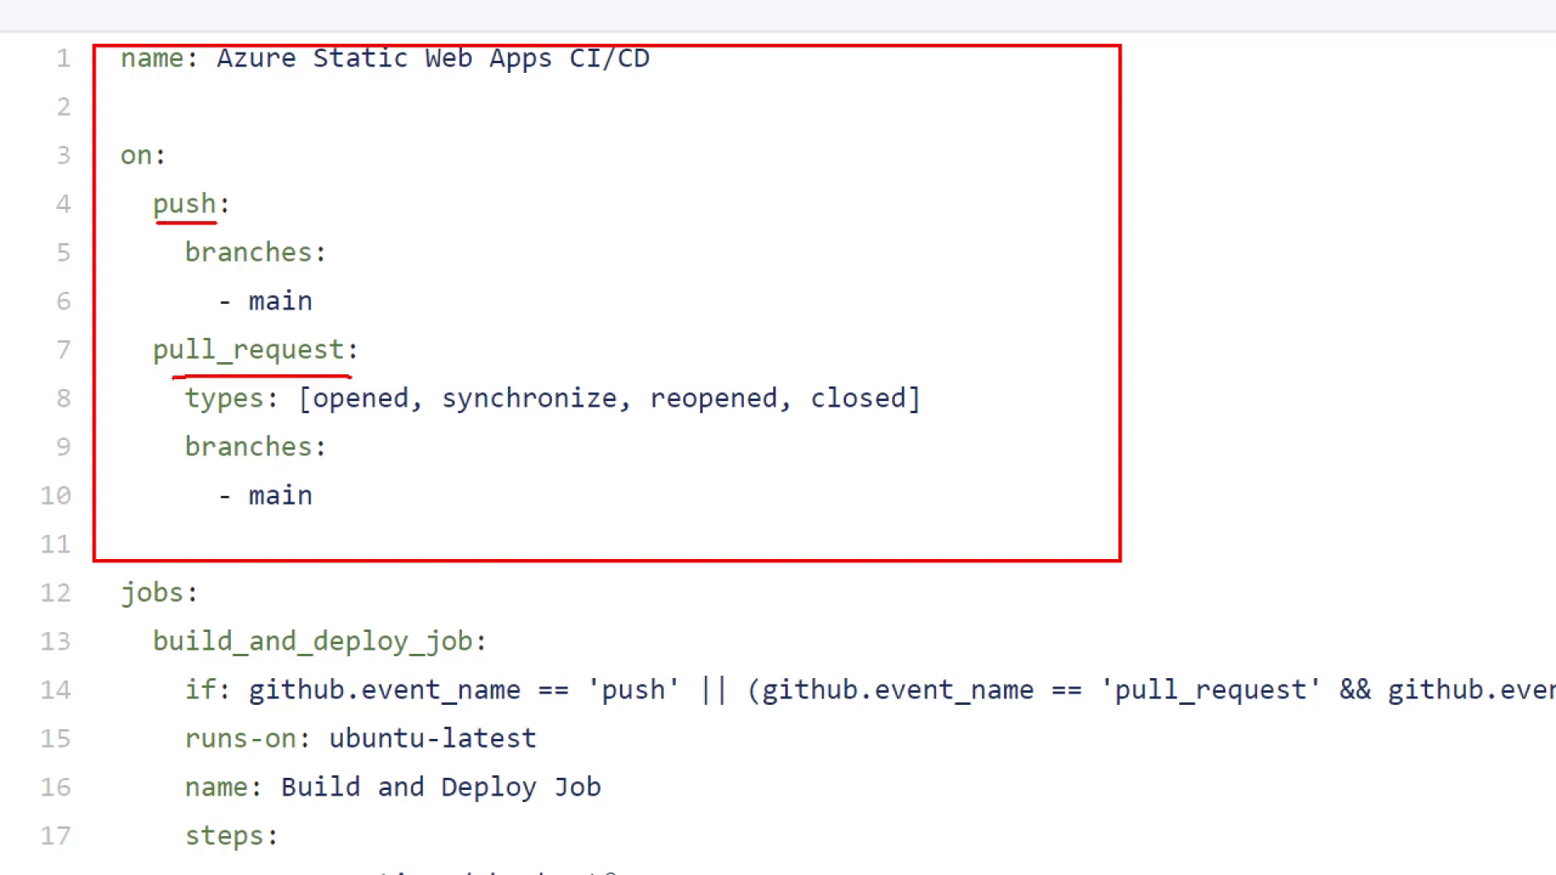
{"action": "mouse_move", "coordinate": [403, 296]}
{"action": "left_mouse_down"}
{"action": "mouse_move", "coordinate": [327, 307]}
{"action": "mouse_move", "coordinate": [359, 310]}
{"action": "left_mouse_up"}
{"action": "left_click_drag", "start_coordinate": [321, 424], "coordinate": [389, 424]}
{"action": "left_click_drag", "start_coordinate": [483, 425], "coordinate": [610, 425]}
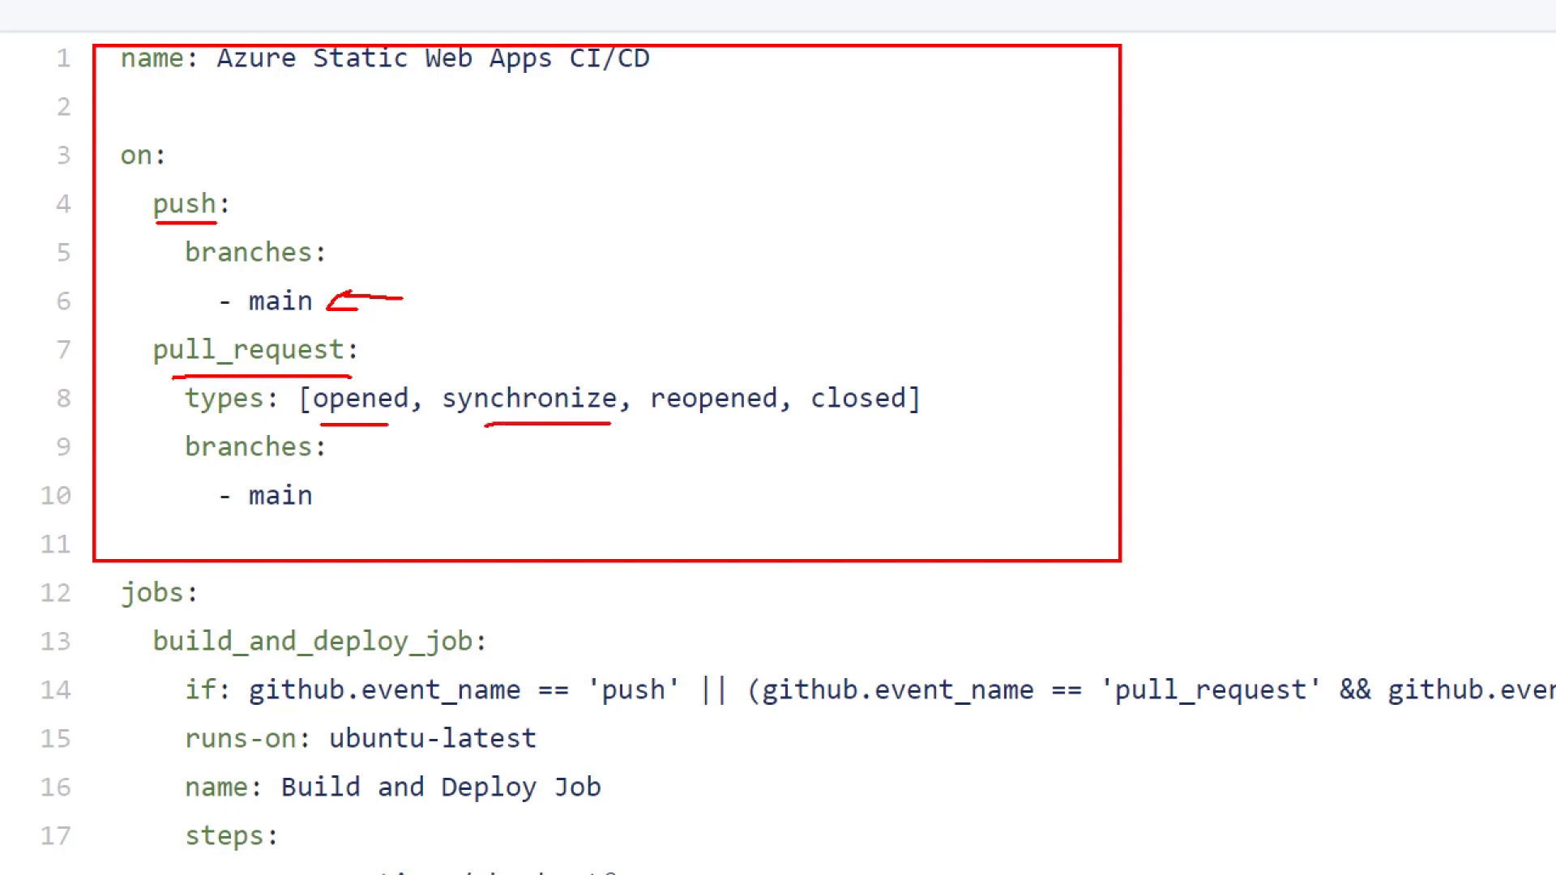
{"action": "left_click_drag", "start_coordinate": [704, 425], "coordinate": [779, 425]}
{"action": "key", "text": "Escape"}
{"action": "scroll", "coordinate": [295, 319], "scroll_direction": "down", "scroll_amount": 1}
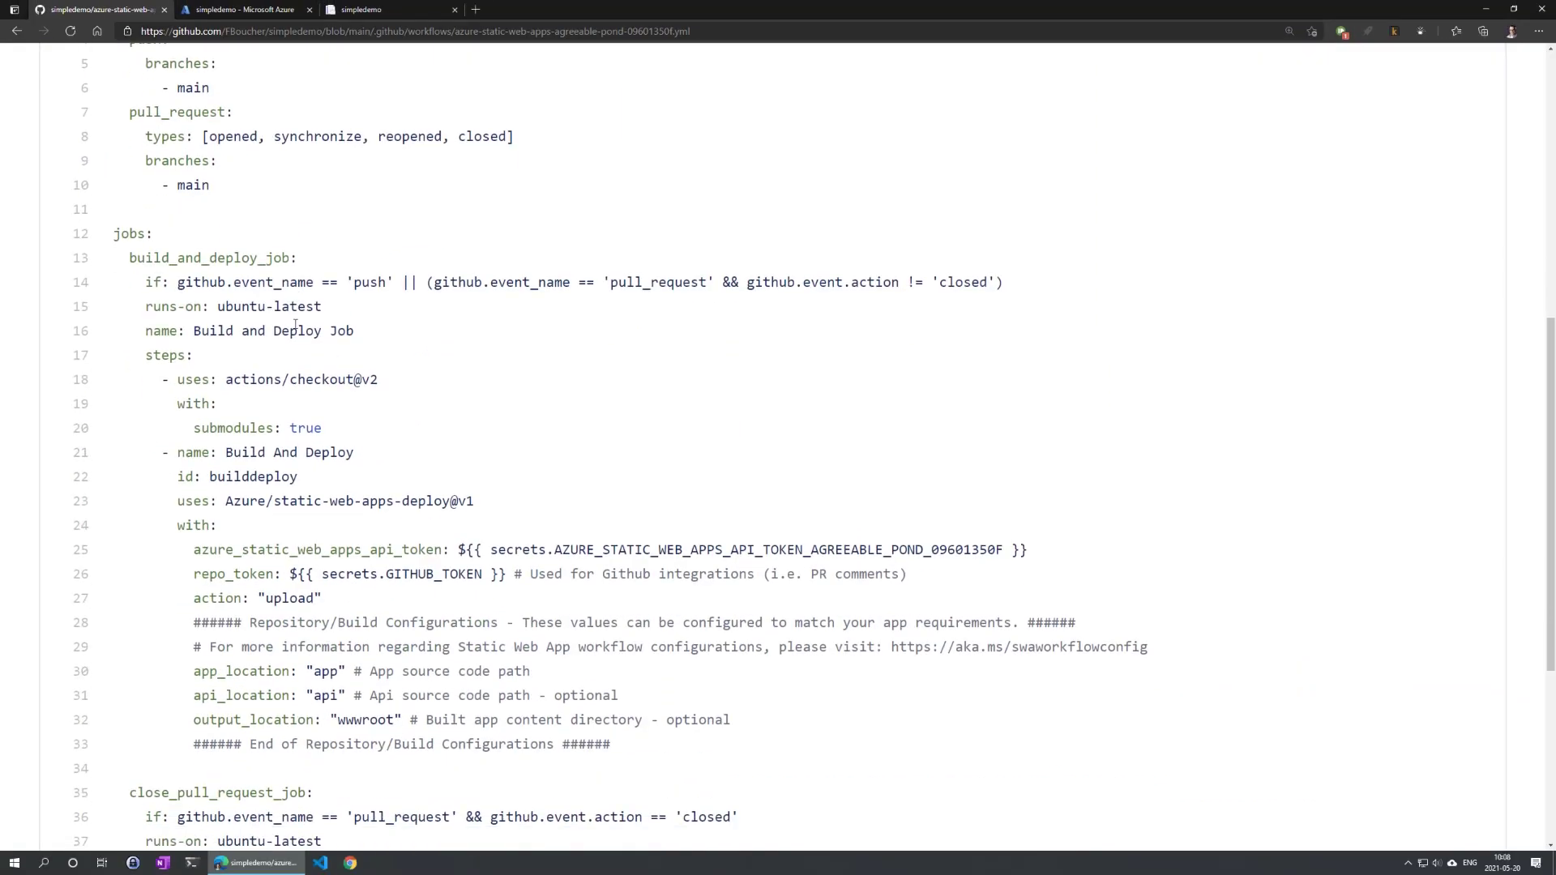
{"action": "scroll", "coordinate": [296, 320], "scroll_direction": "down", "scroll_amount": 1}
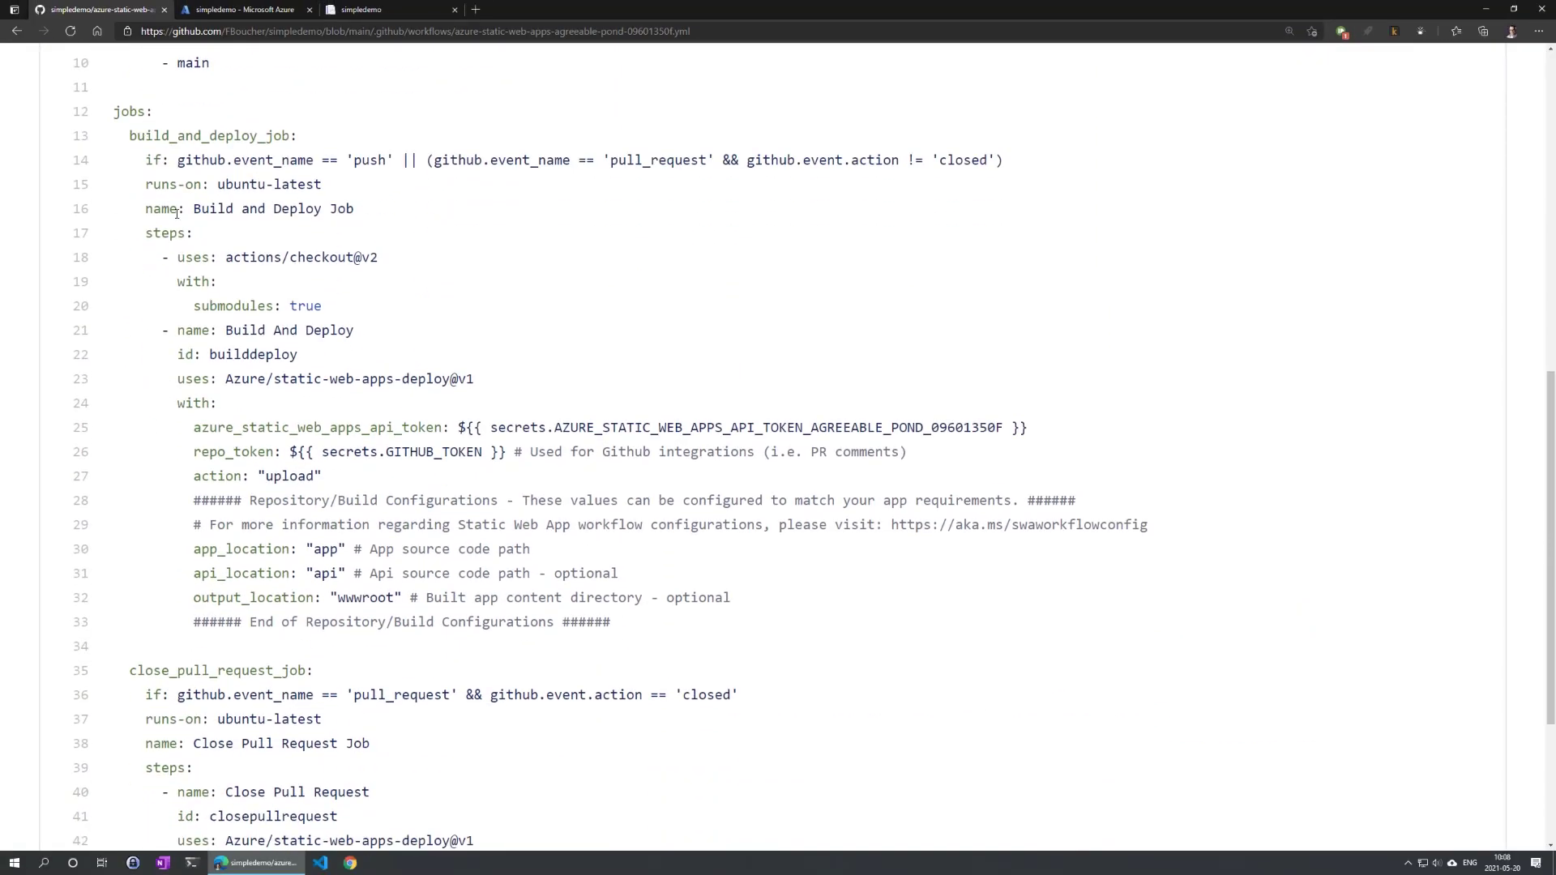
{"action": "key", "text": "ctrl+1"}
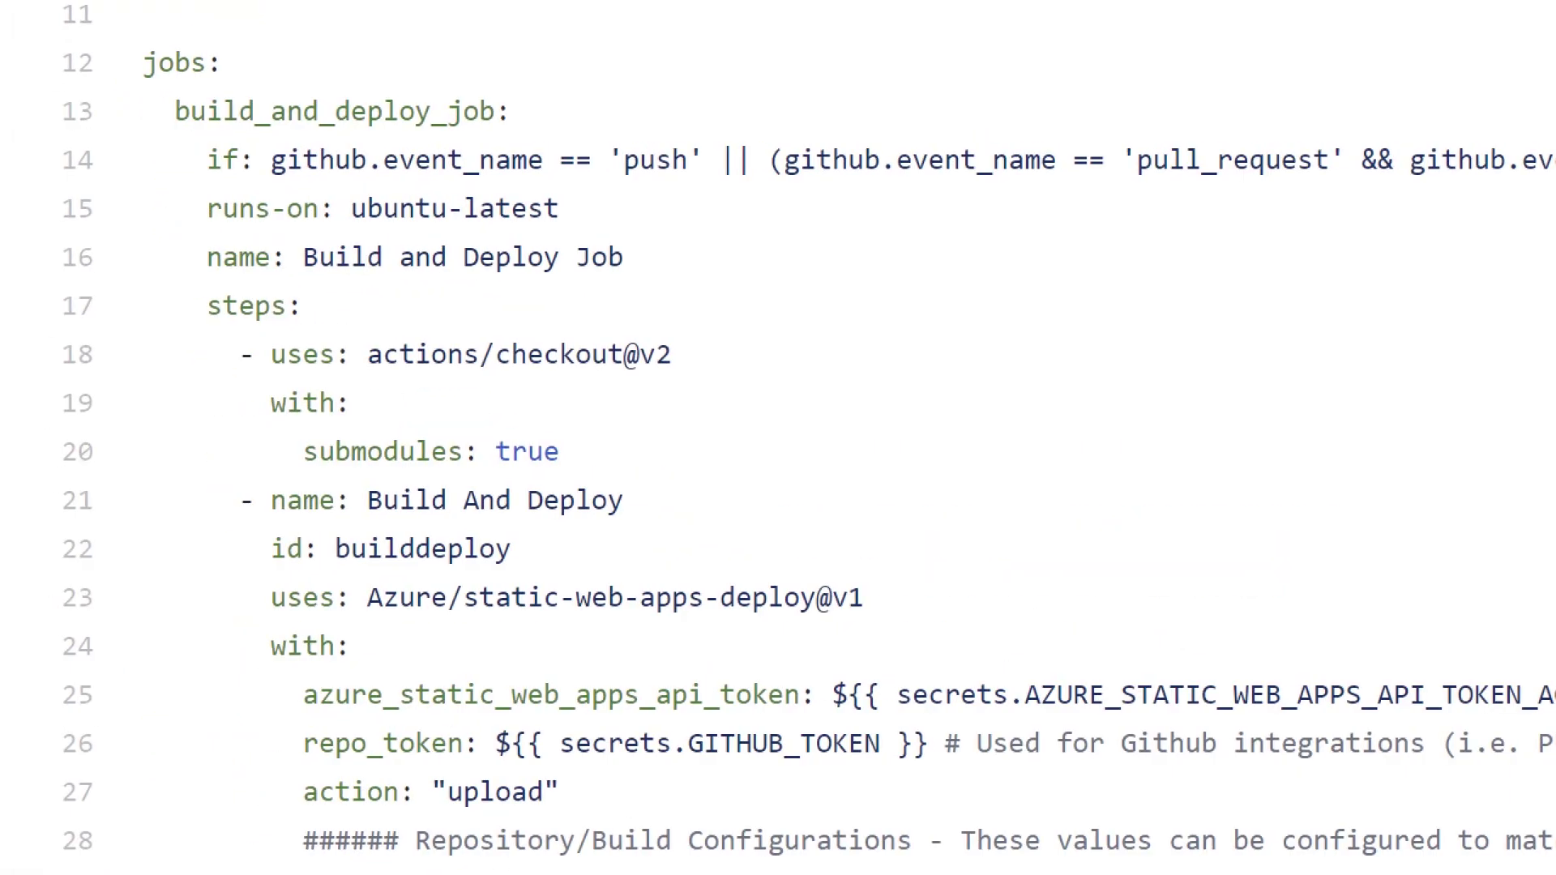
{"action": "key", "text": "Escape"}
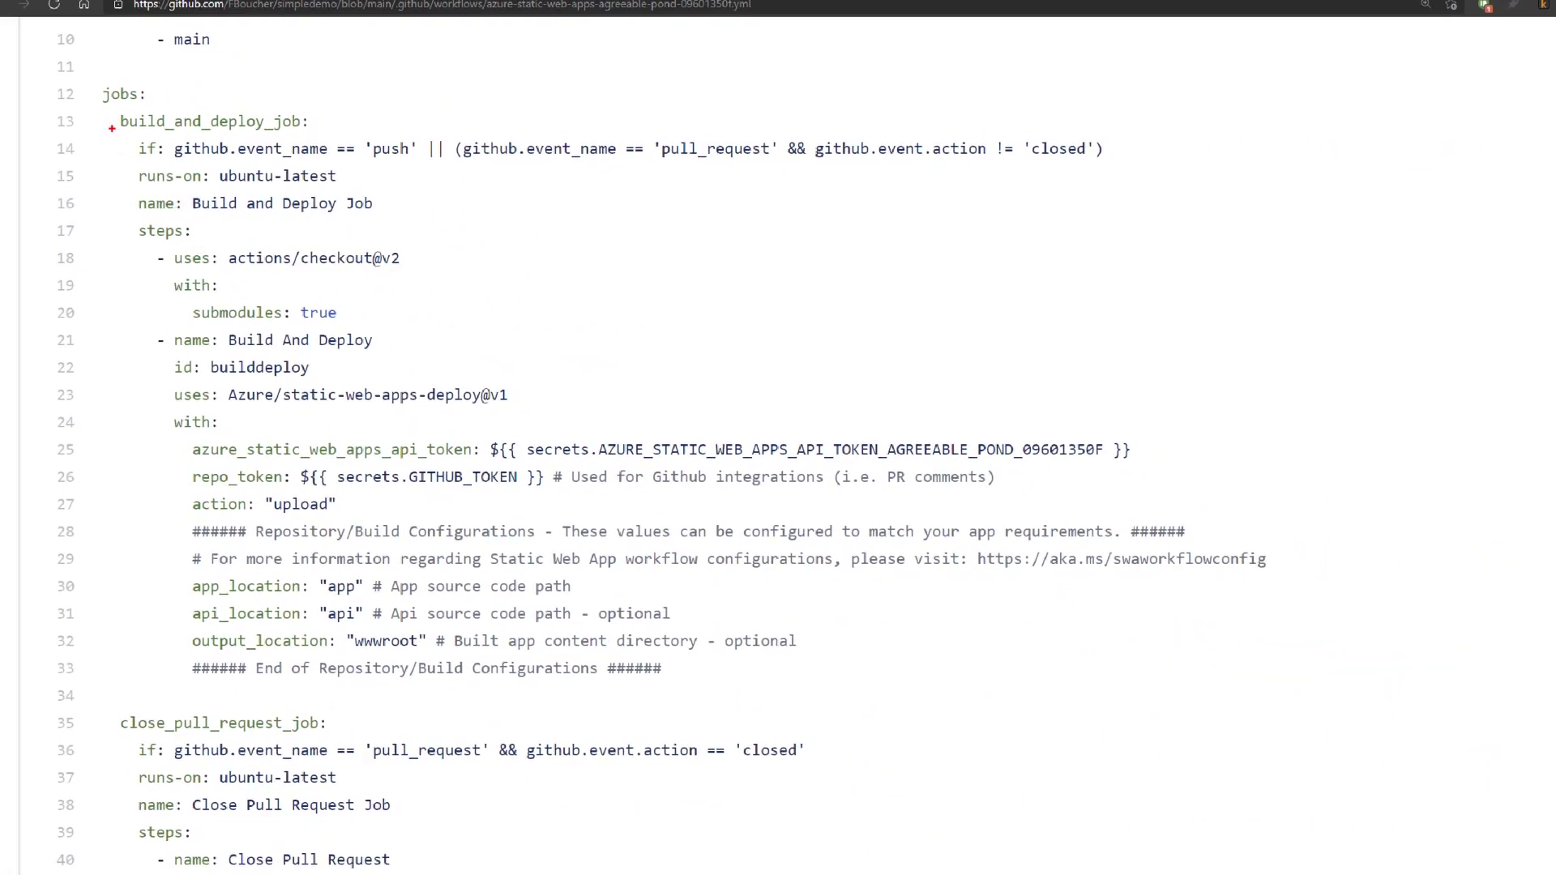
{"action": "left_click_drag", "start_coordinate": [160, 252], "coordinate": [169, 304]}
{"action": "left_click_drag", "start_coordinate": [175, 338], "coordinate": [175, 677]}
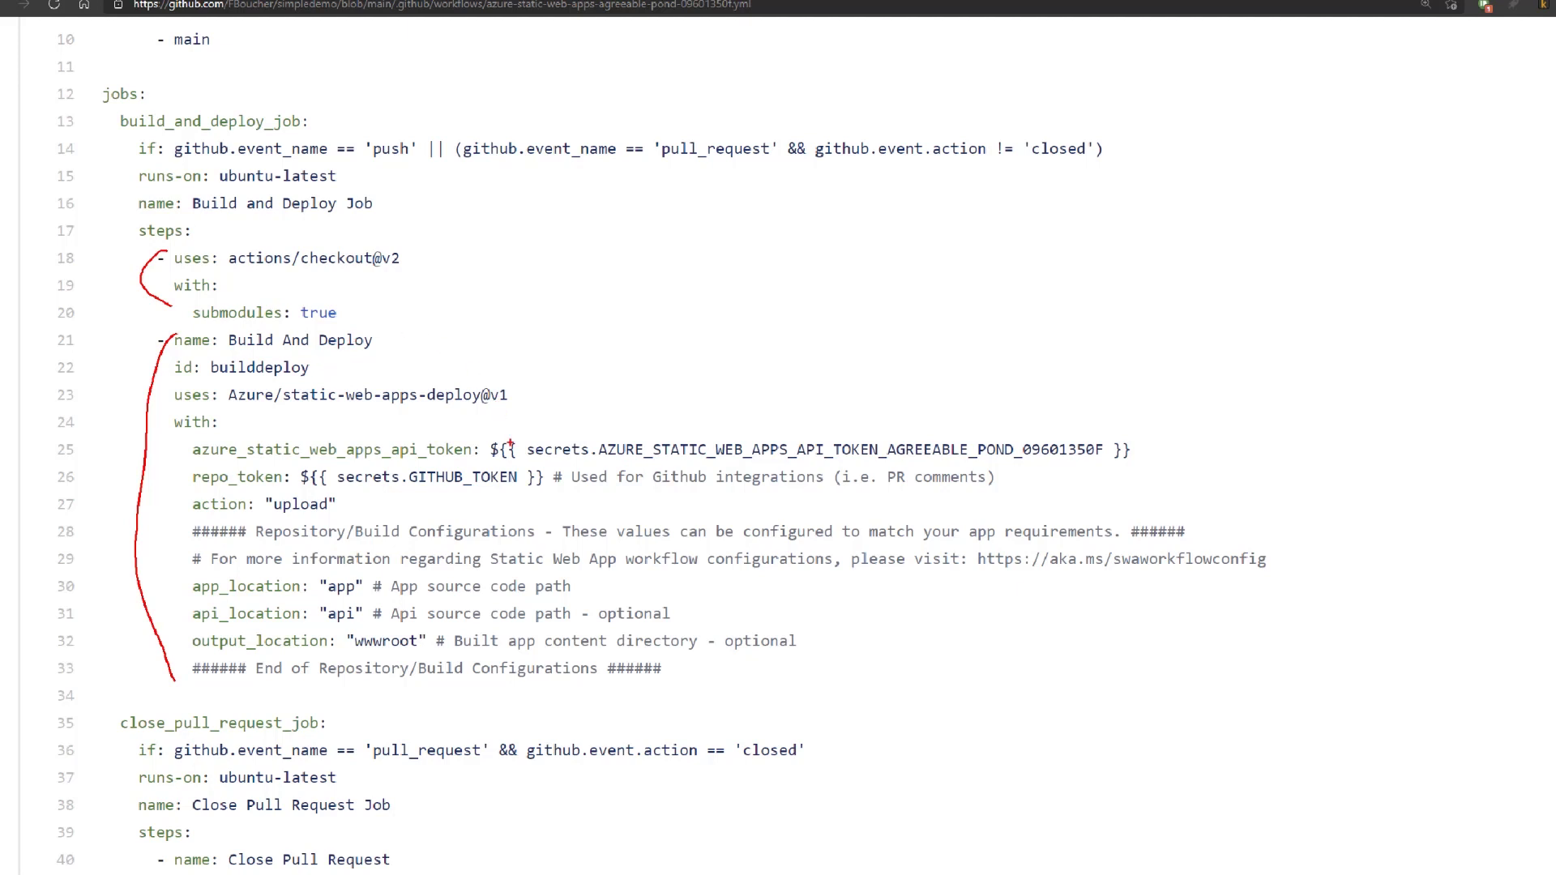
{"action": "left_click_drag", "start_coordinate": [491, 431], "coordinate": [964, 462]}
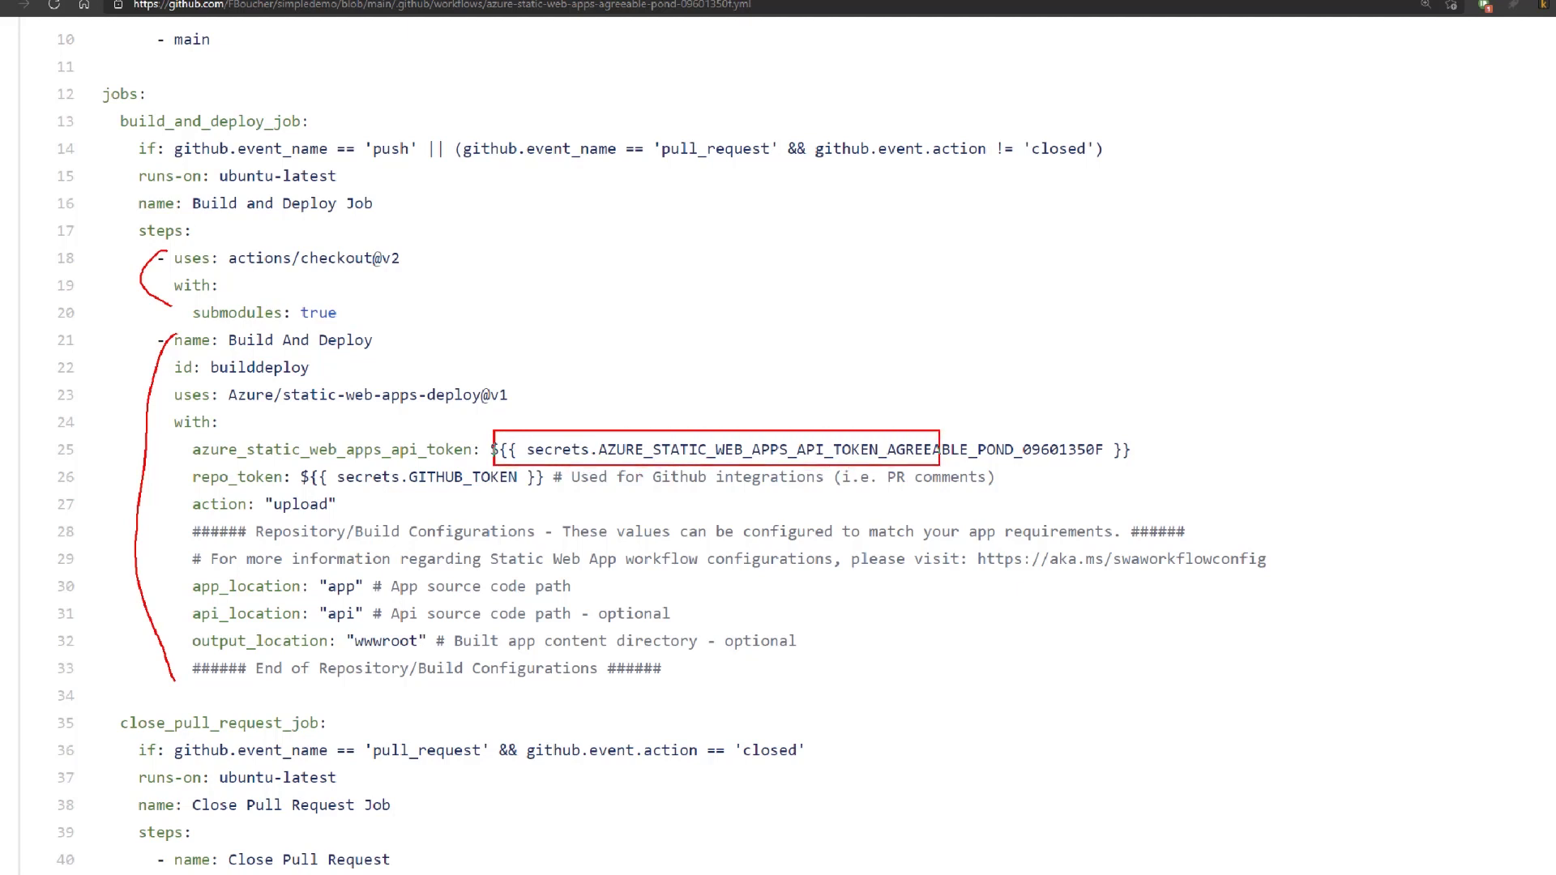
{"action": "left_click_drag", "start_coordinate": [299, 464], "coordinate": [521, 492]}
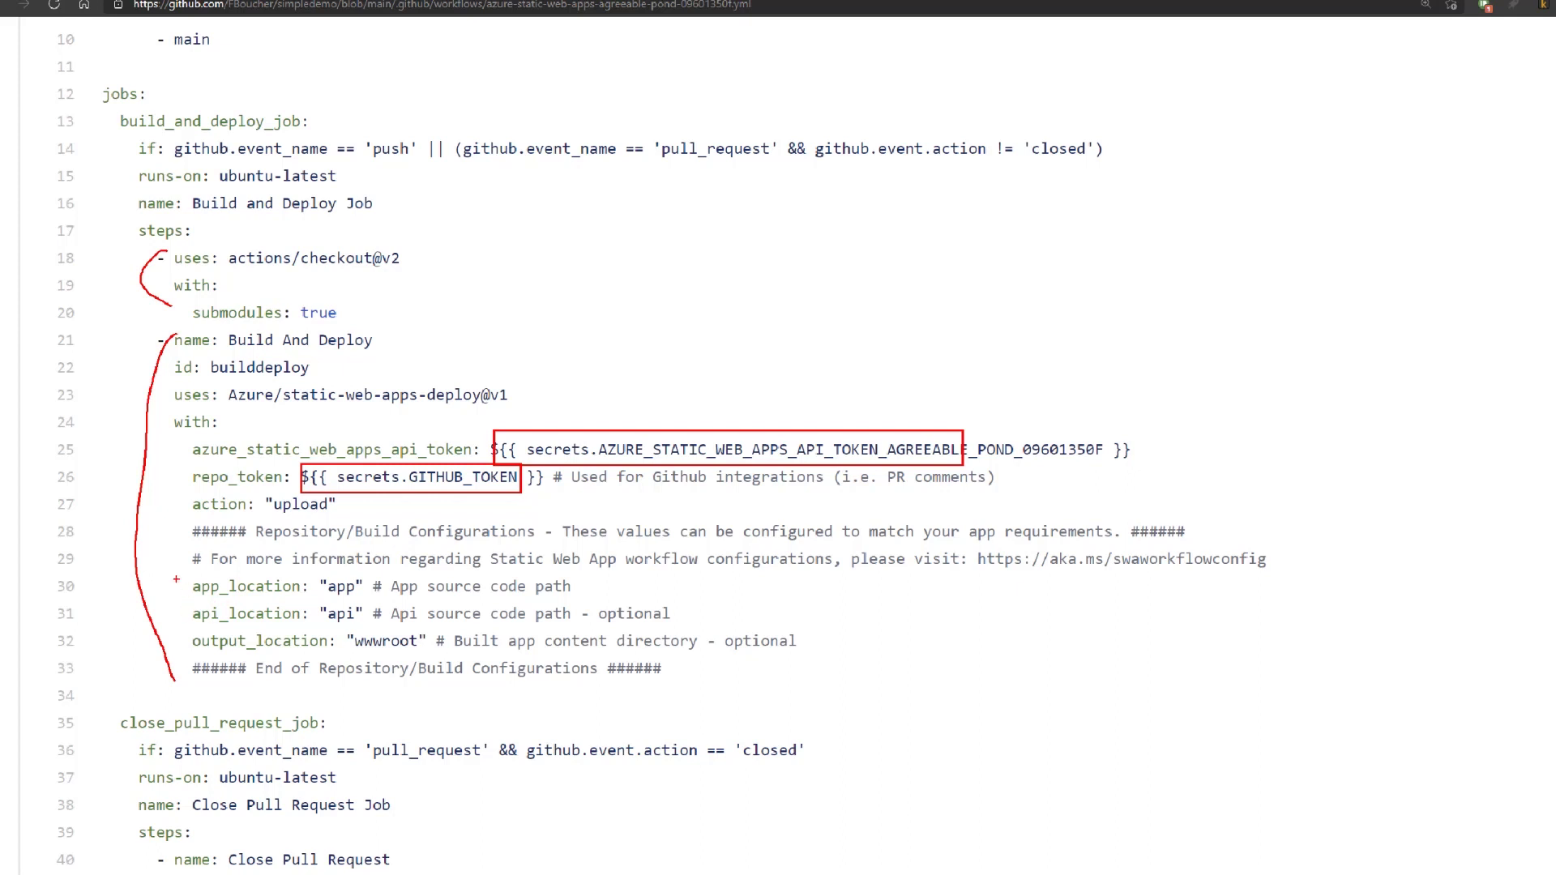
{"action": "left_click_drag", "start_coordinate": [175, 581], "coordinate": [474, 657]}
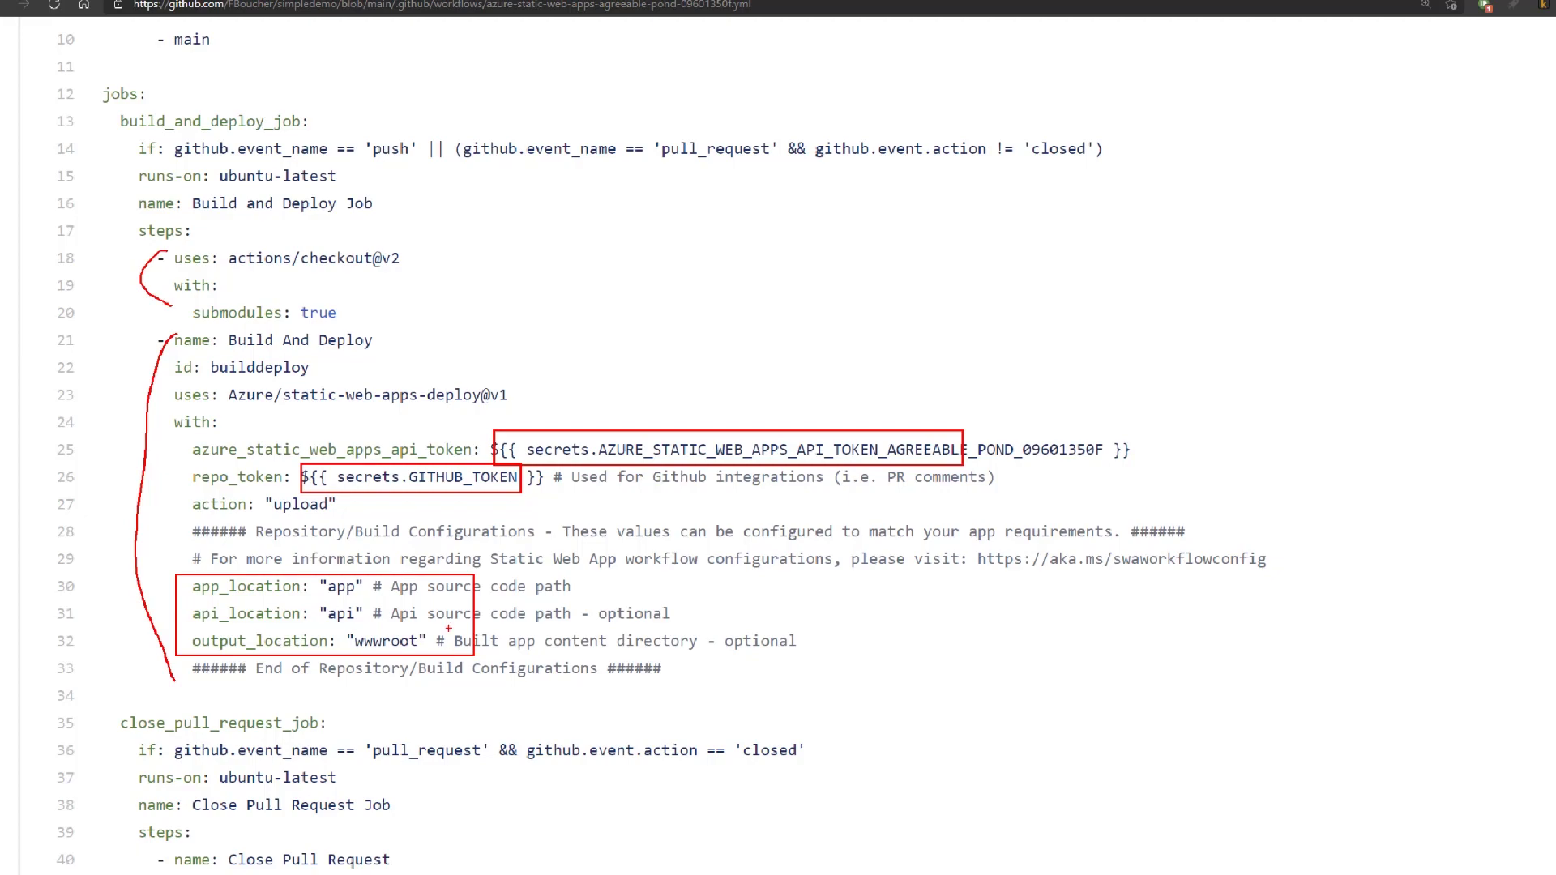
{"action": "key", "text": "Escape"}
{"action": "scroll", "coordinate": [74, 351], "scroll_direction": "down", "scroll_amount": 2}
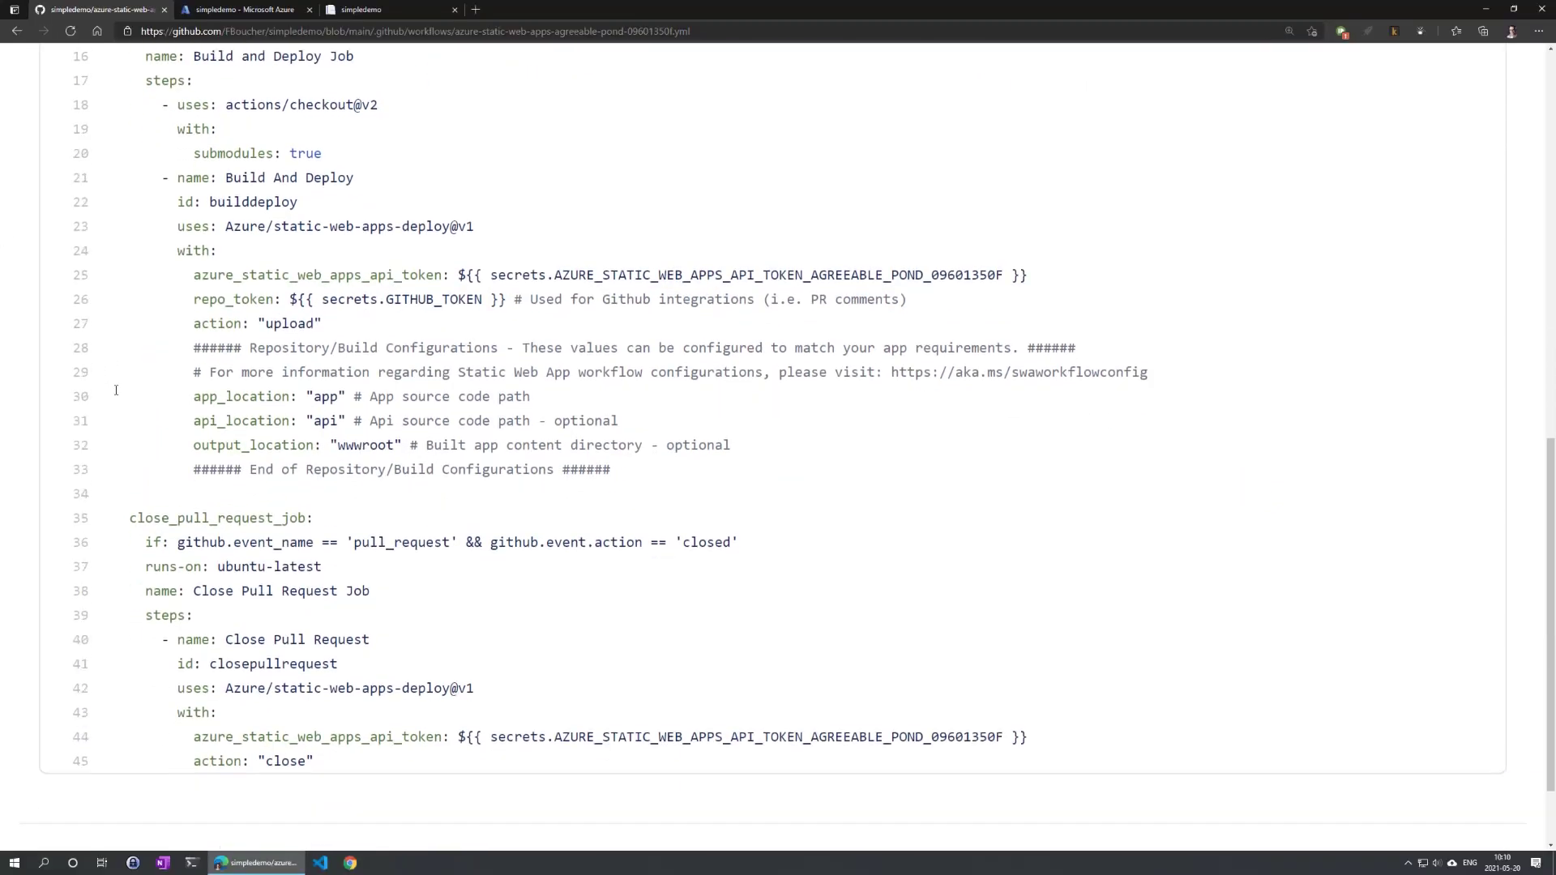
{"action": "scroll", "coordinate": [119, 398], "scroll_direction": "down", "scroll_amount": 2}
{"action": "key", "text": "ctrl+1"}
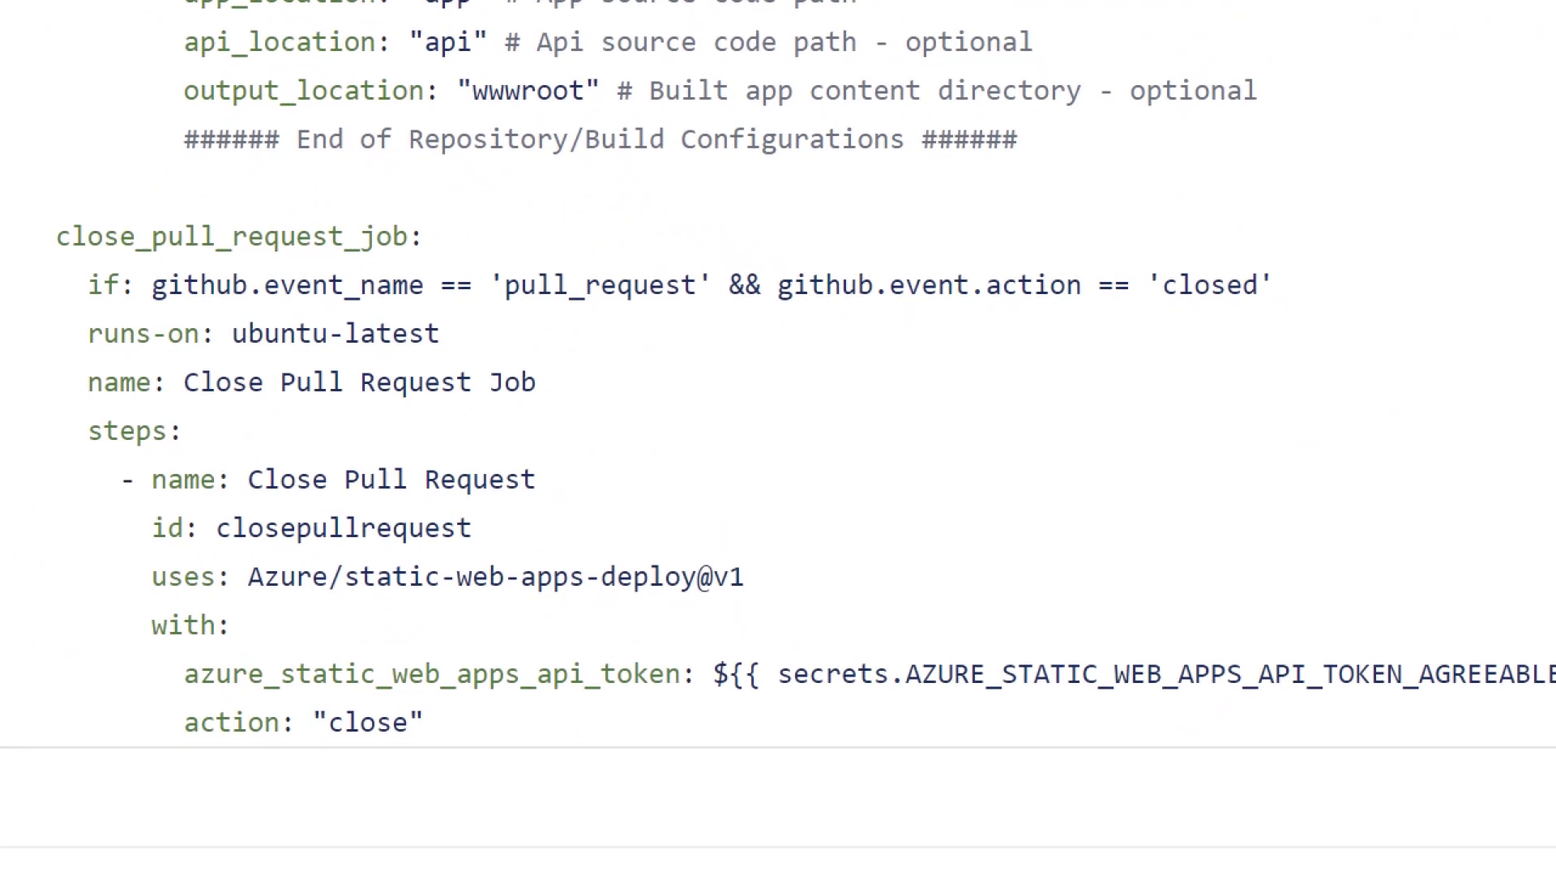
{"action": "left_click", "coordinate": [193, 594]}
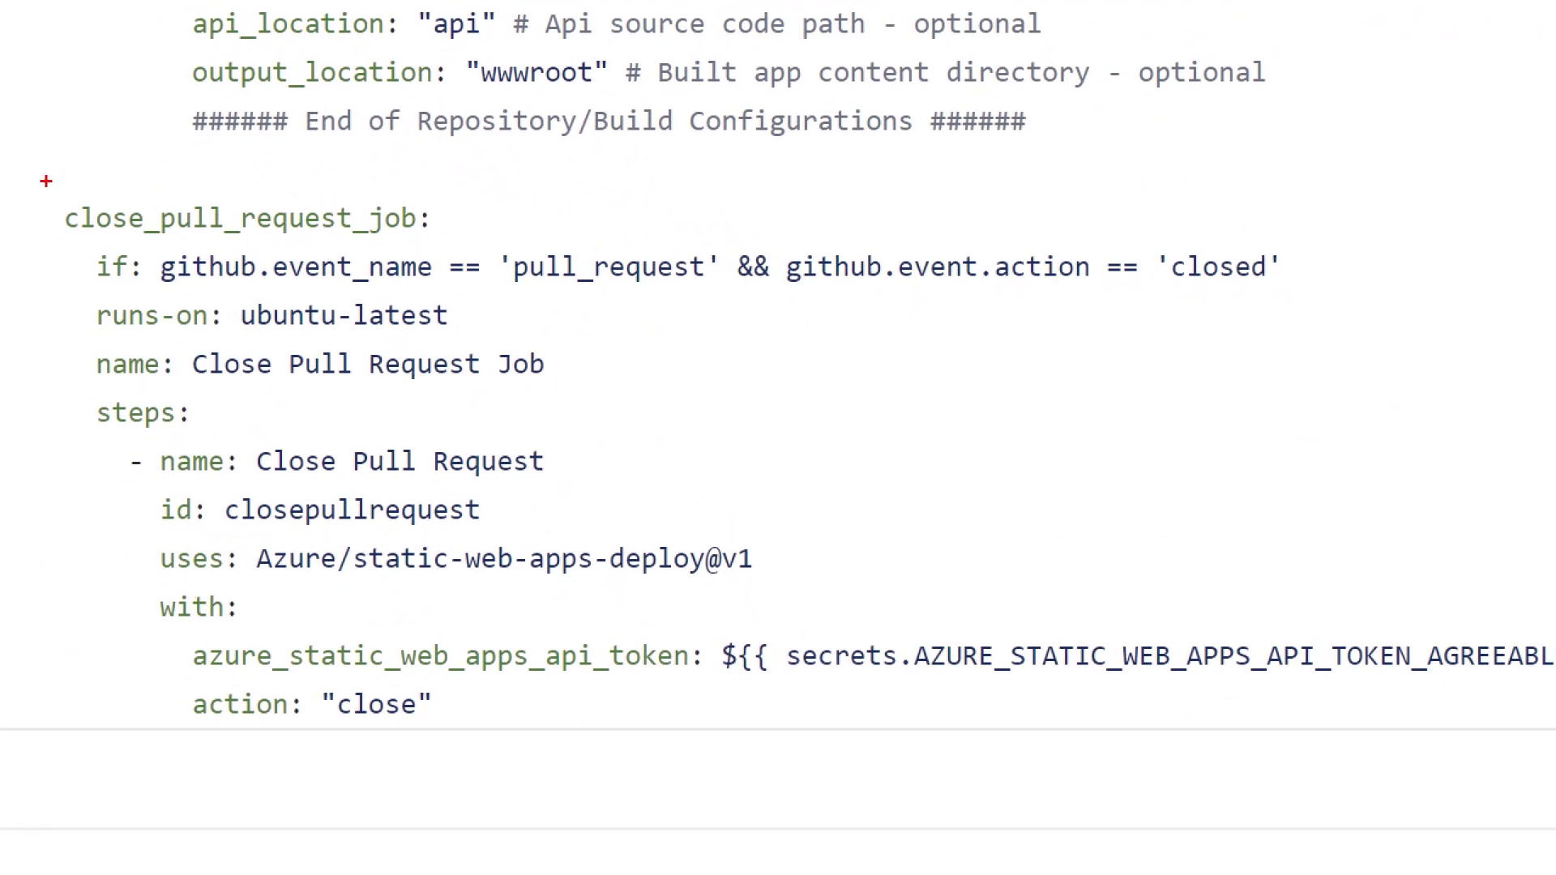
{"action": "mouse_move", "coordinate": [45, 183]}
{"action": "left_mouse_down"}
{"action": "mouse_move", "coordinate": [126, 267]}
{"action": "mouse_move", "coordinate": [478, 239]}
{"action": "left_mouse_up"}
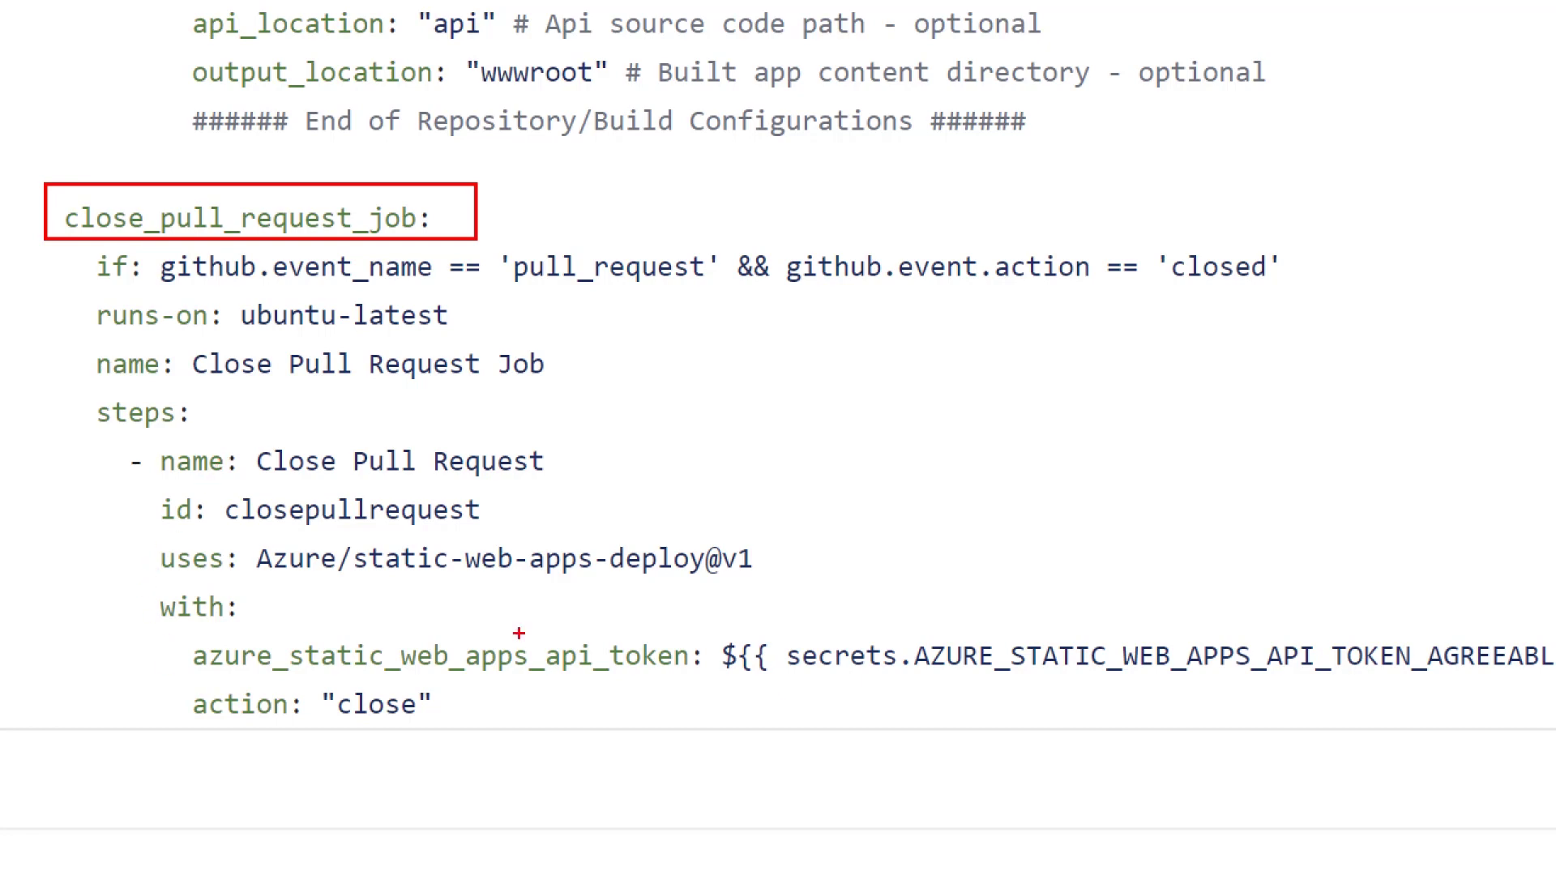
{"action": "left_click_drag", "start_coordinate": [441, 609], "coordinate": [748, 695]}
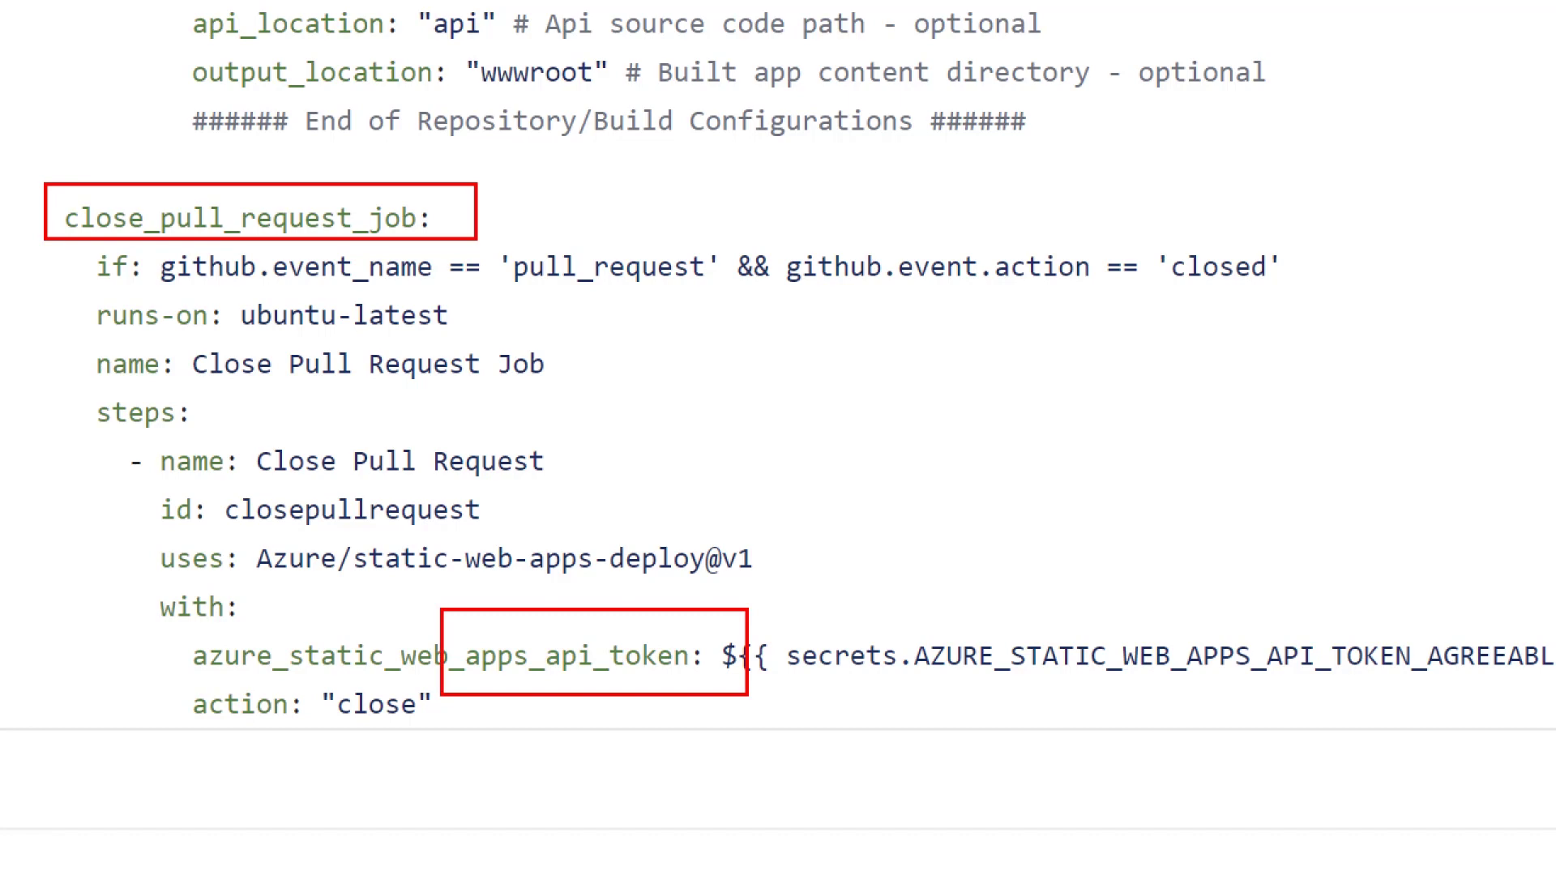
{"action": "key", "text": "Escape"}
{"action": "scroll", "coordinate": [264, 539], "scroll_direction": "up", "scroll_amount": 2}
{"action": "scroll", "coordinate": [263, 539], "scroll_direction": "up", "scroll_amount": 3}
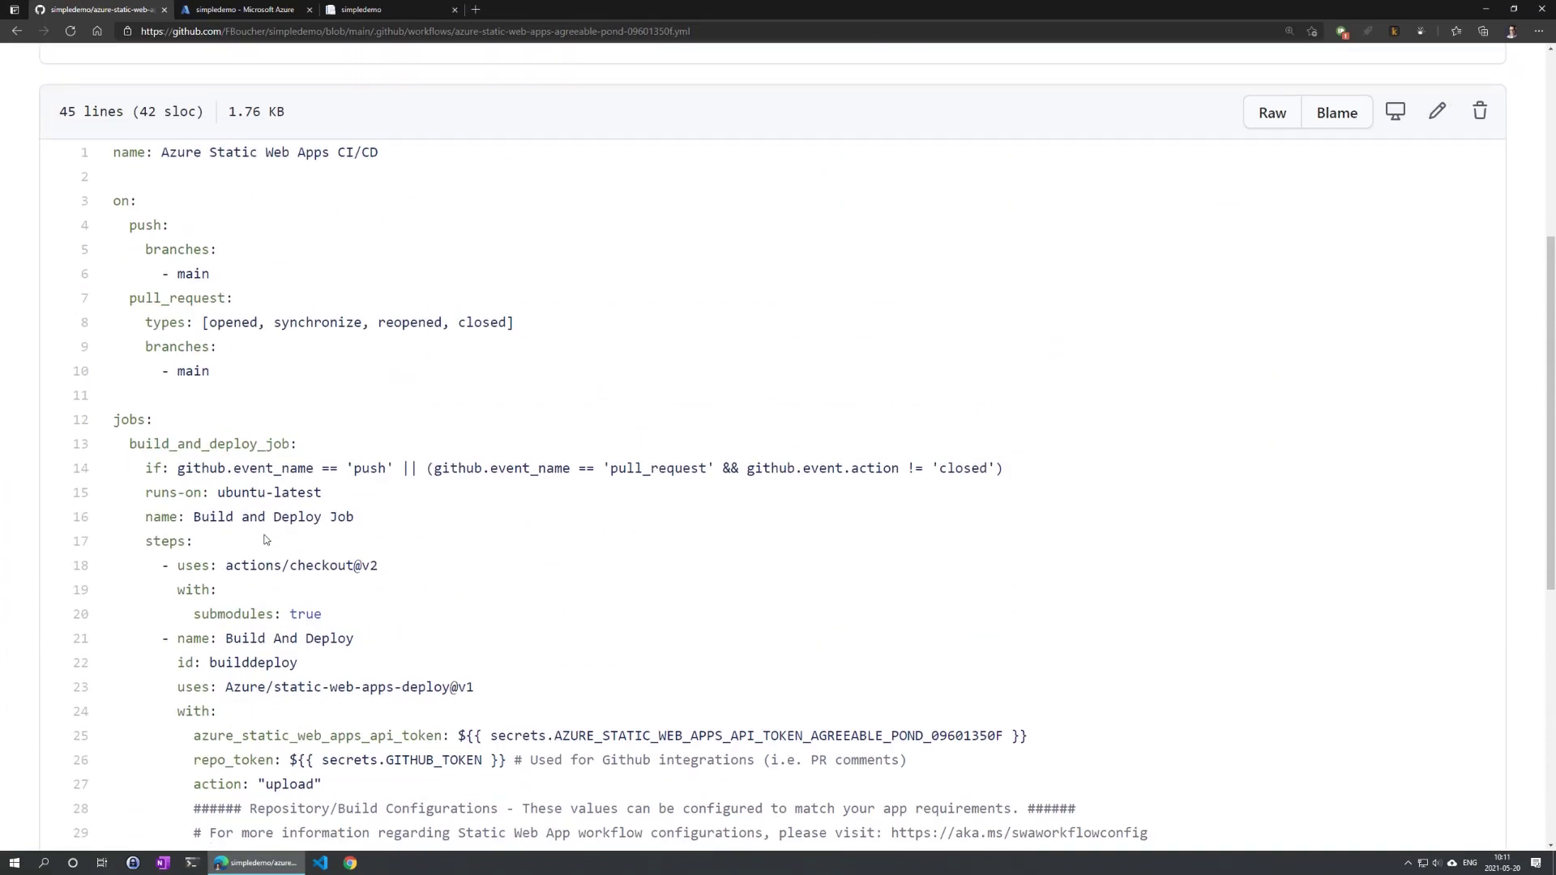
{"action": "scroll", "coordinate": [264, 539], "scroll_direction": "up", "scroll_amount": 3}
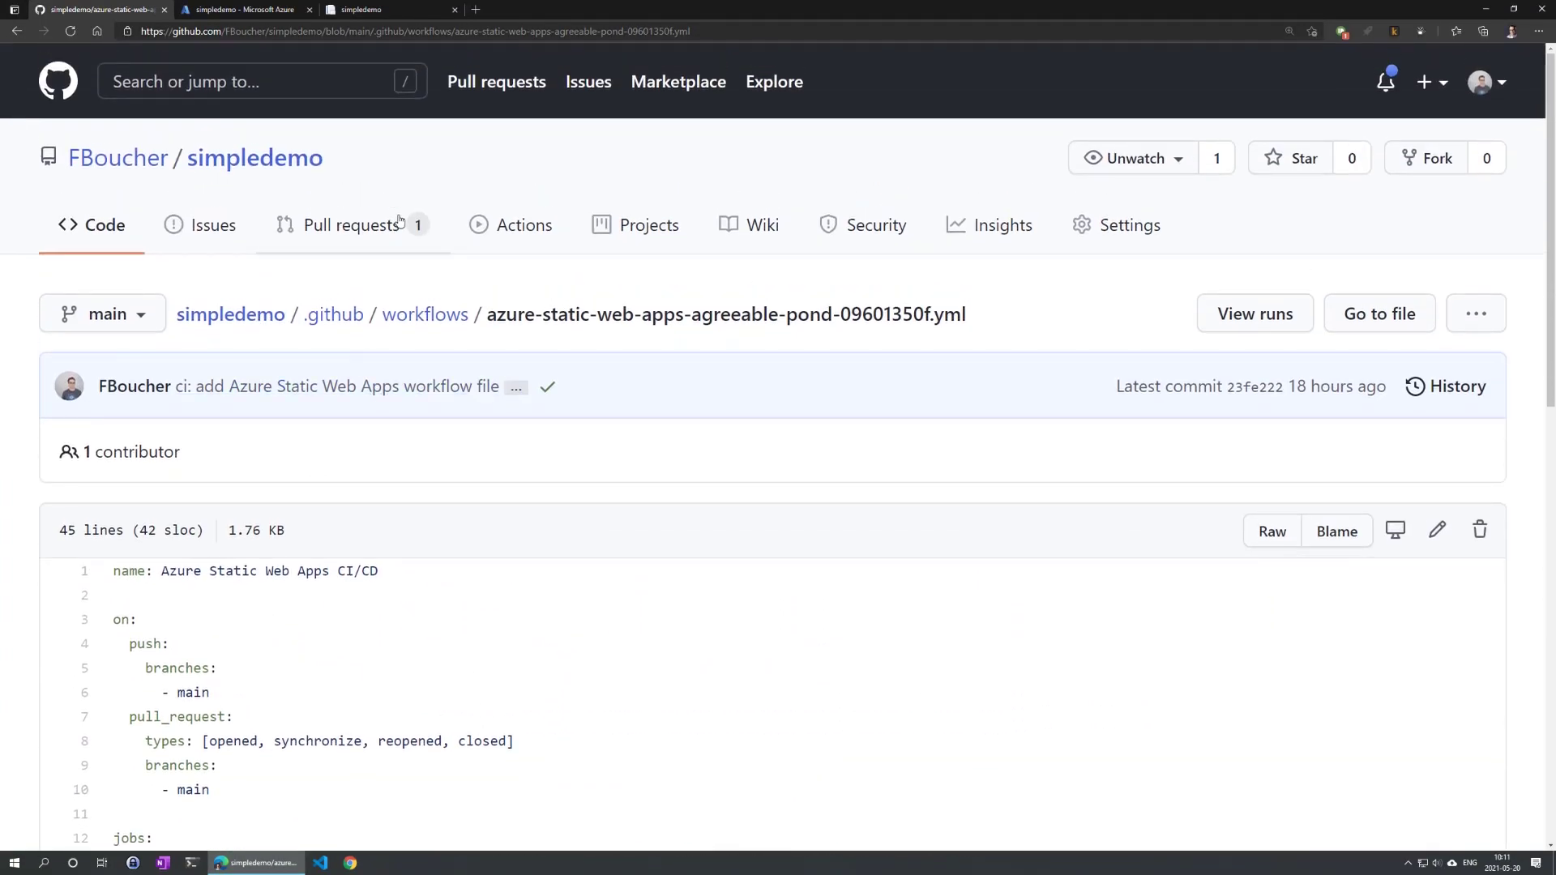
{"action": "left_click", "coordinate": [365, 9]}
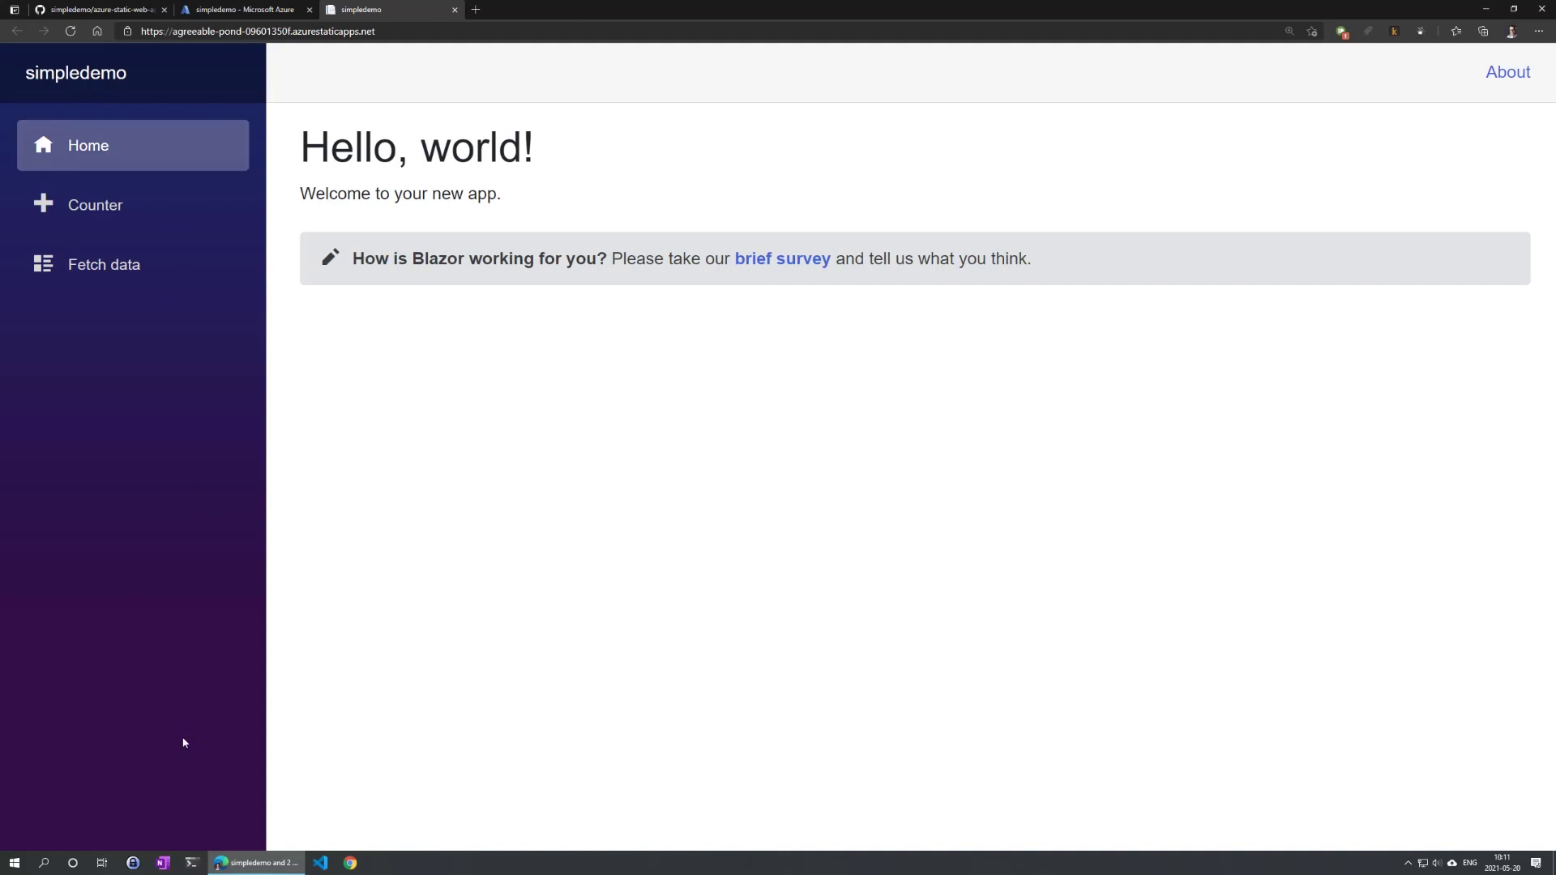
{"action": "left_click", "coordinate": [102, 9]}
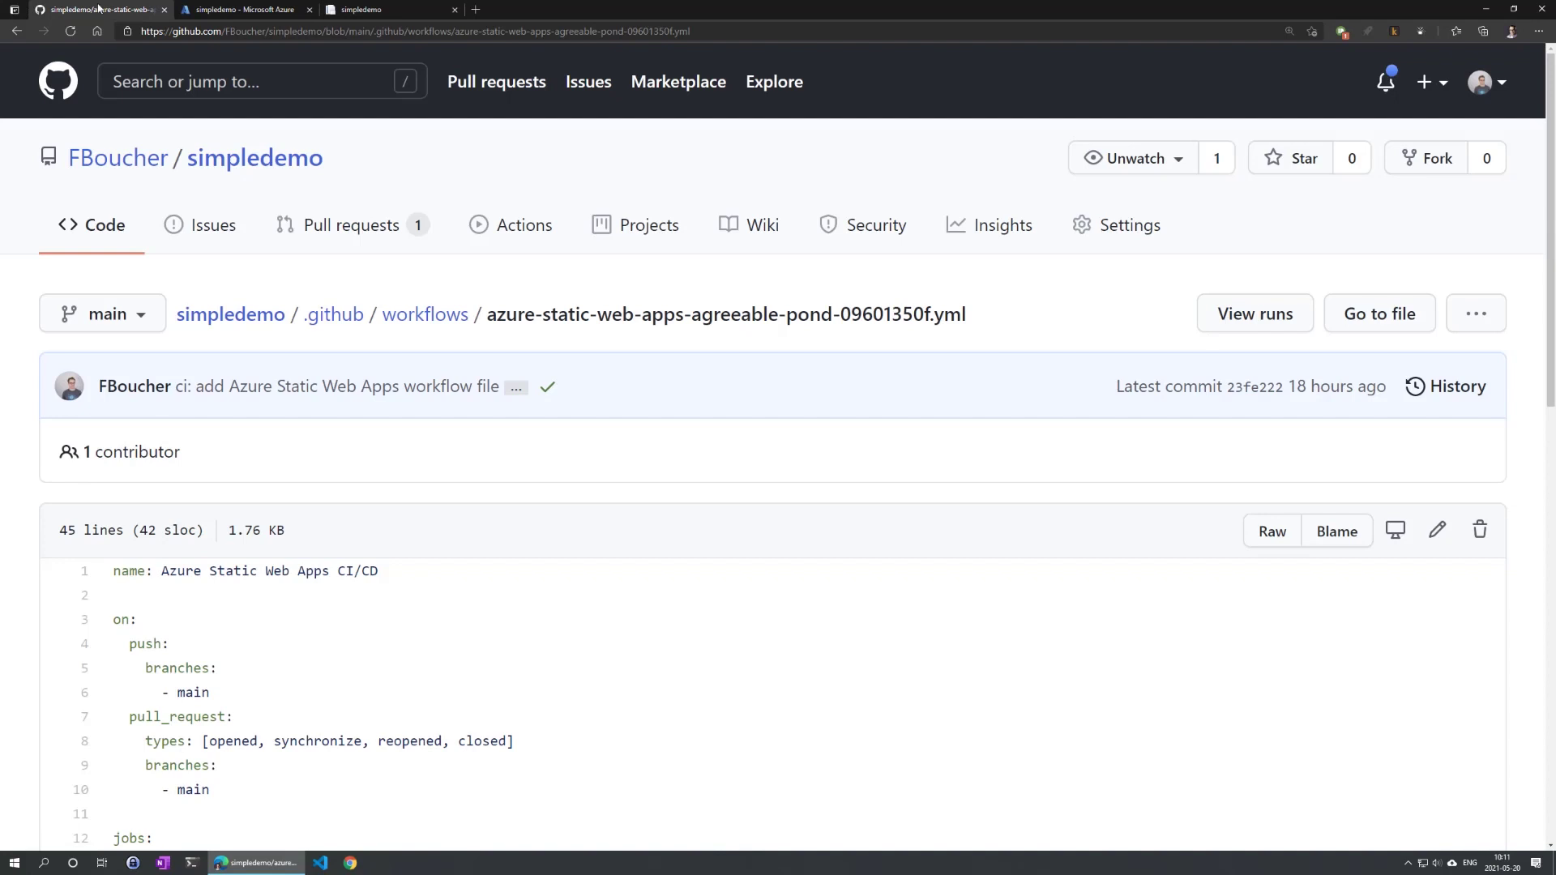
{"action": "left_click", "coordinate": [245, 318]}
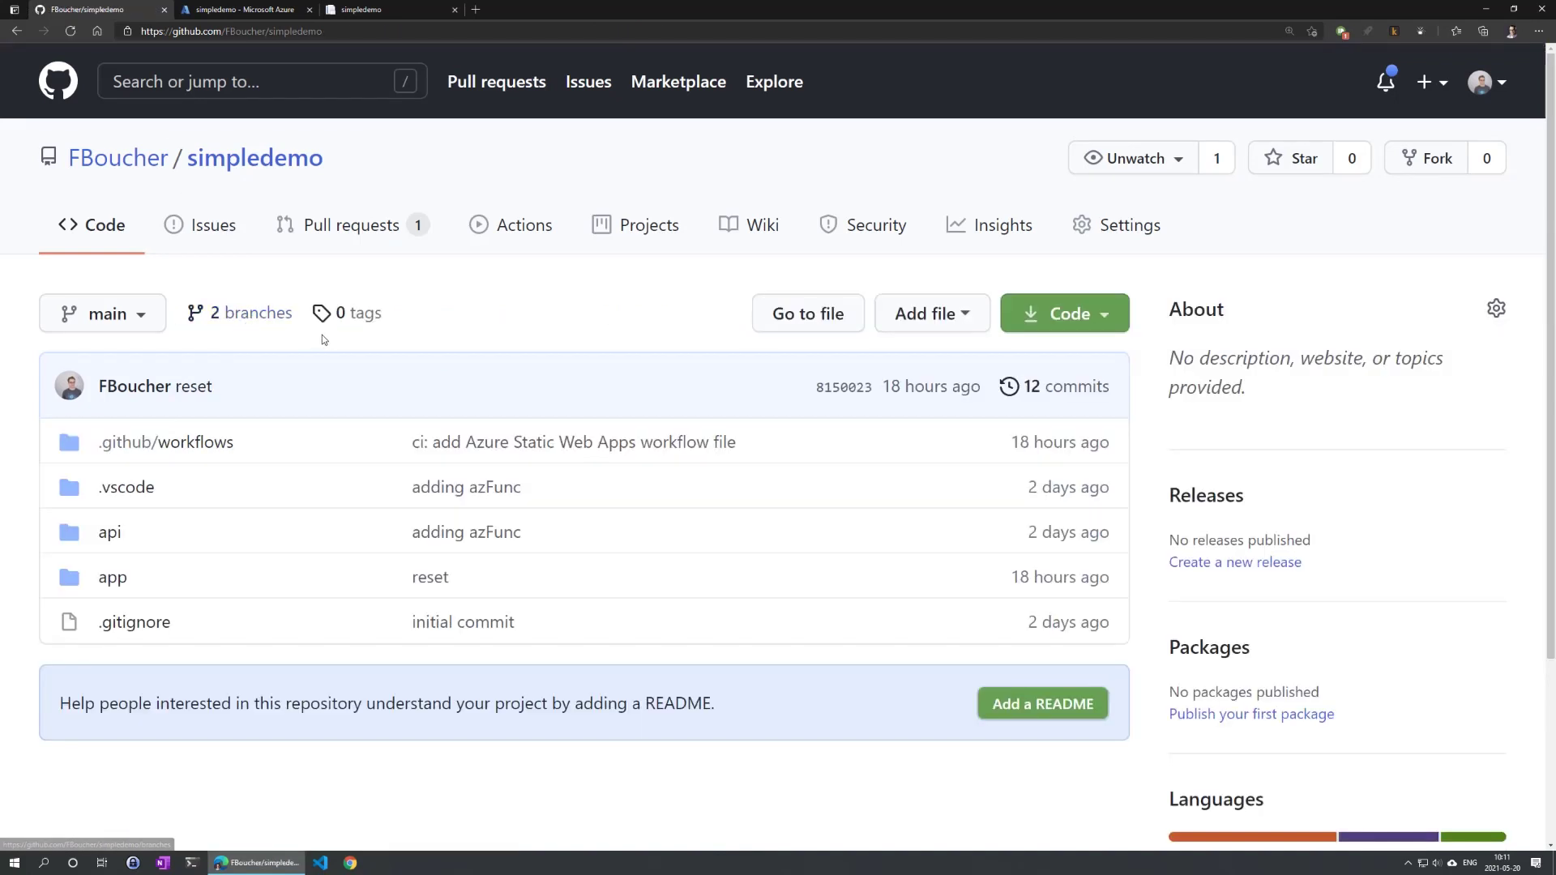
- Create a 'demo' branch from main and browse into its app folder
{"action": "left_click", "coordinate": [138, 321]}
{"action": "type", "text": "demo"}
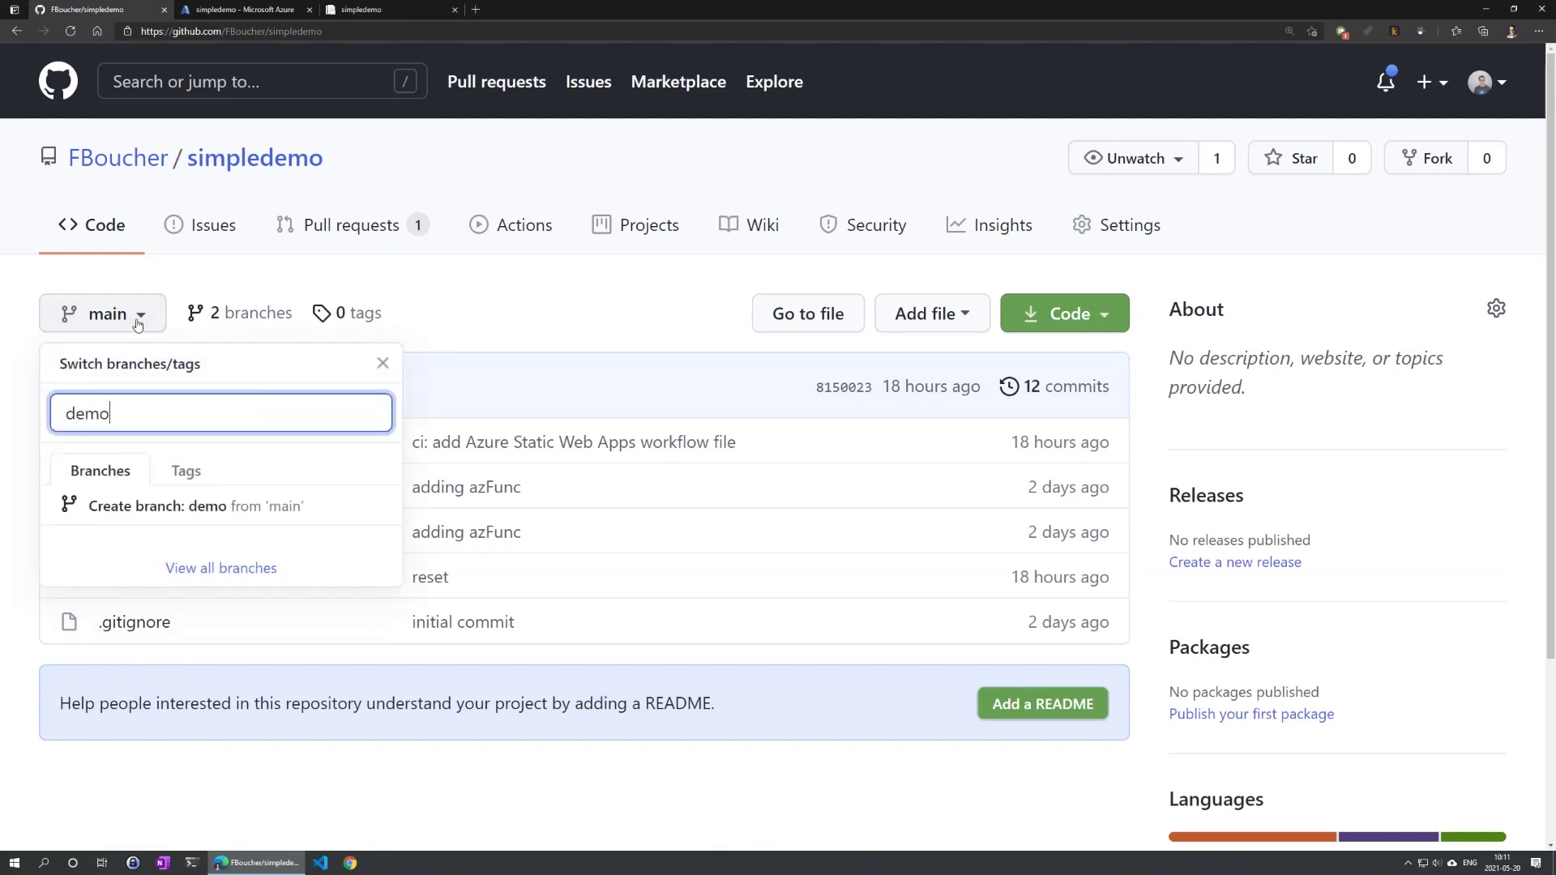
{"action": "left_click", "coordinate": [169, 515]}
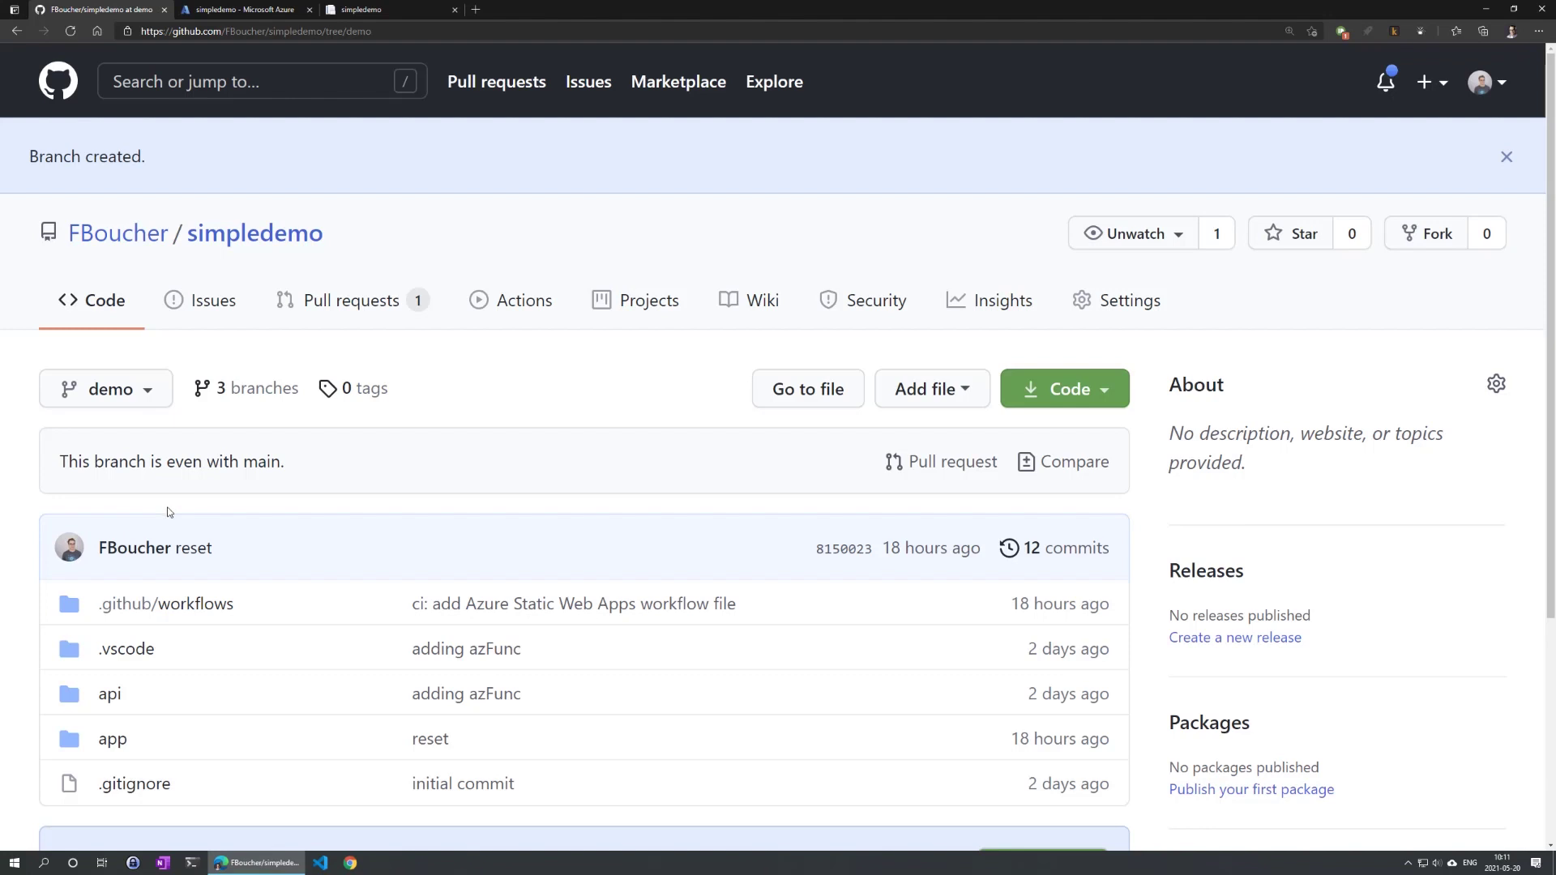
{"action": "scroll", "coordinate": [168, 512], "scroll_direction": "down", "scroll_amount": 1}
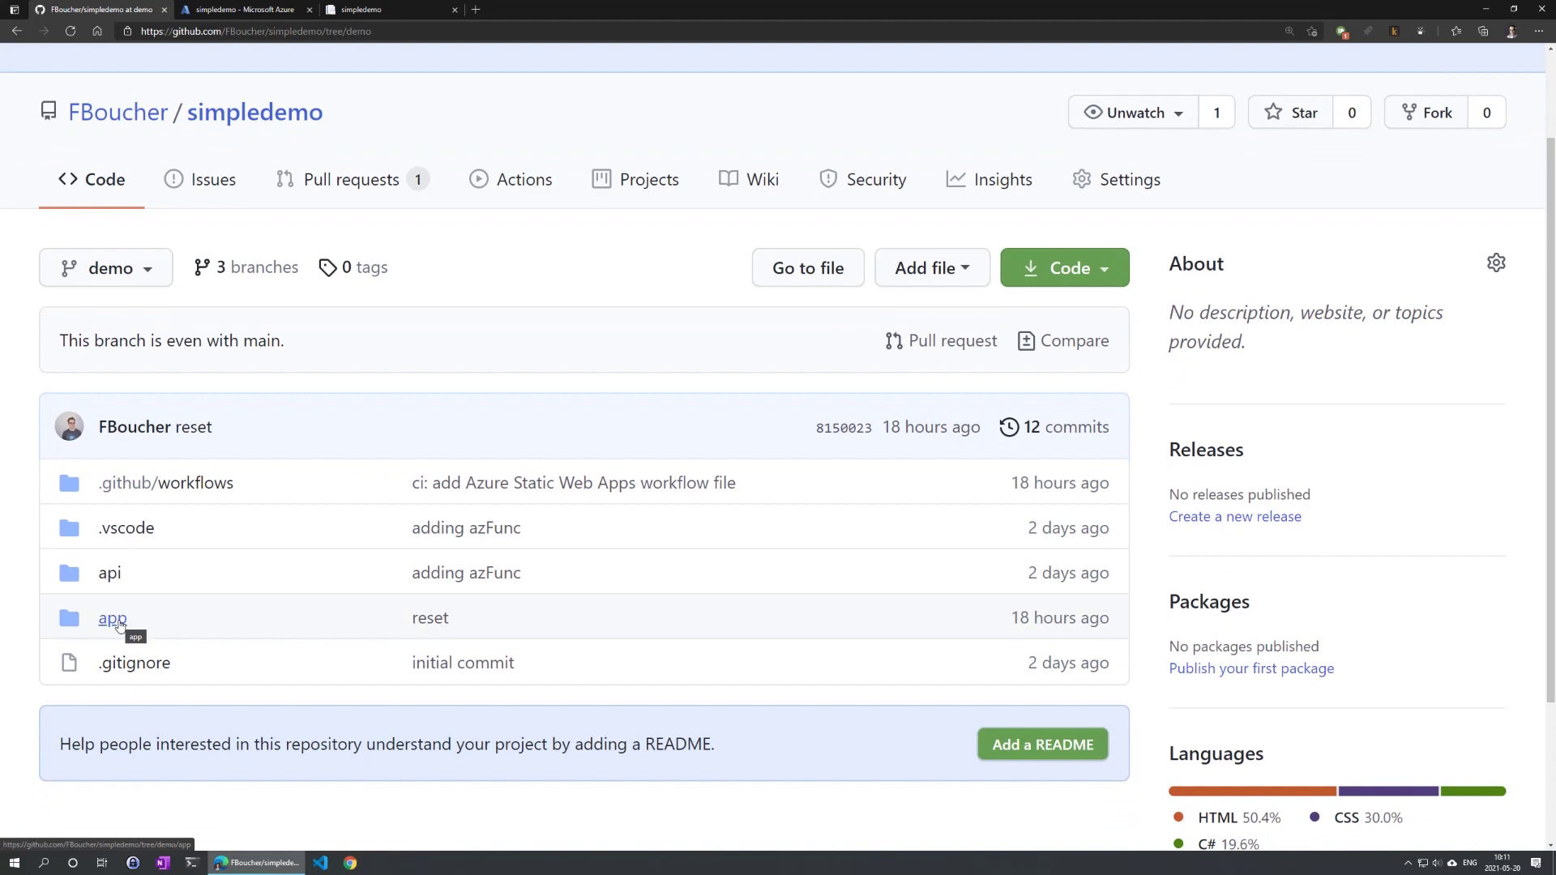
{"action": "left_click", "coordinate": [119, 622]}
{"action": "scroll", "coordinate": [136, 565], "scroll_direction": "down", "scroll_amount": 1}
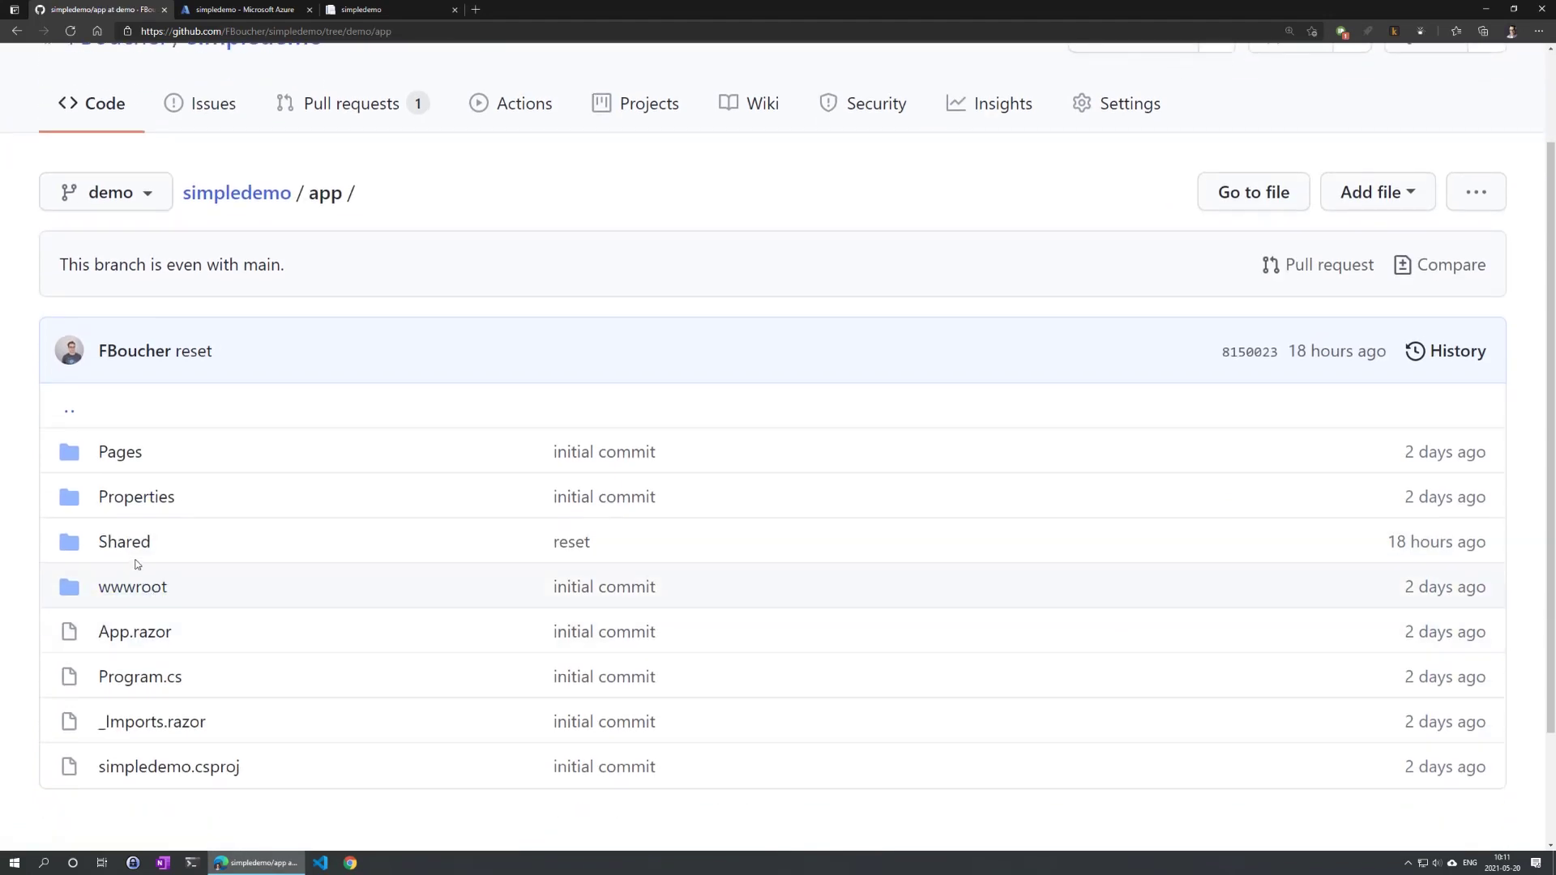
- Replace 3a0647 with c525ed in Shared/MainLayout.razor.css, committing as 'Trying new color'
{"action": "left_click", "coordinate": [134, 547]}
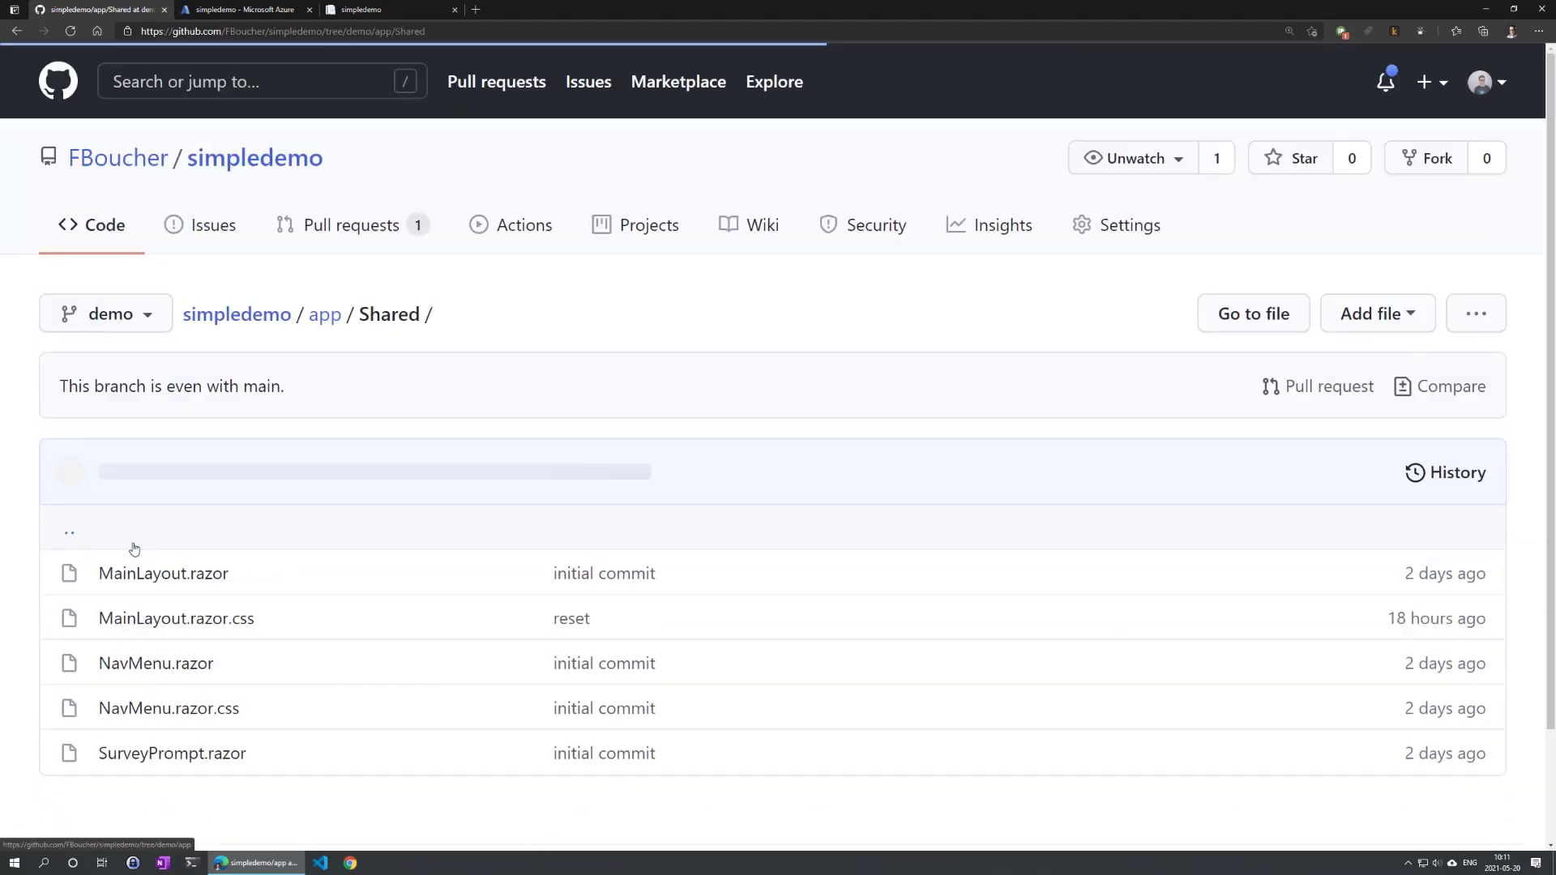
{"action": "left_click", "coordinate": [217, 619]}
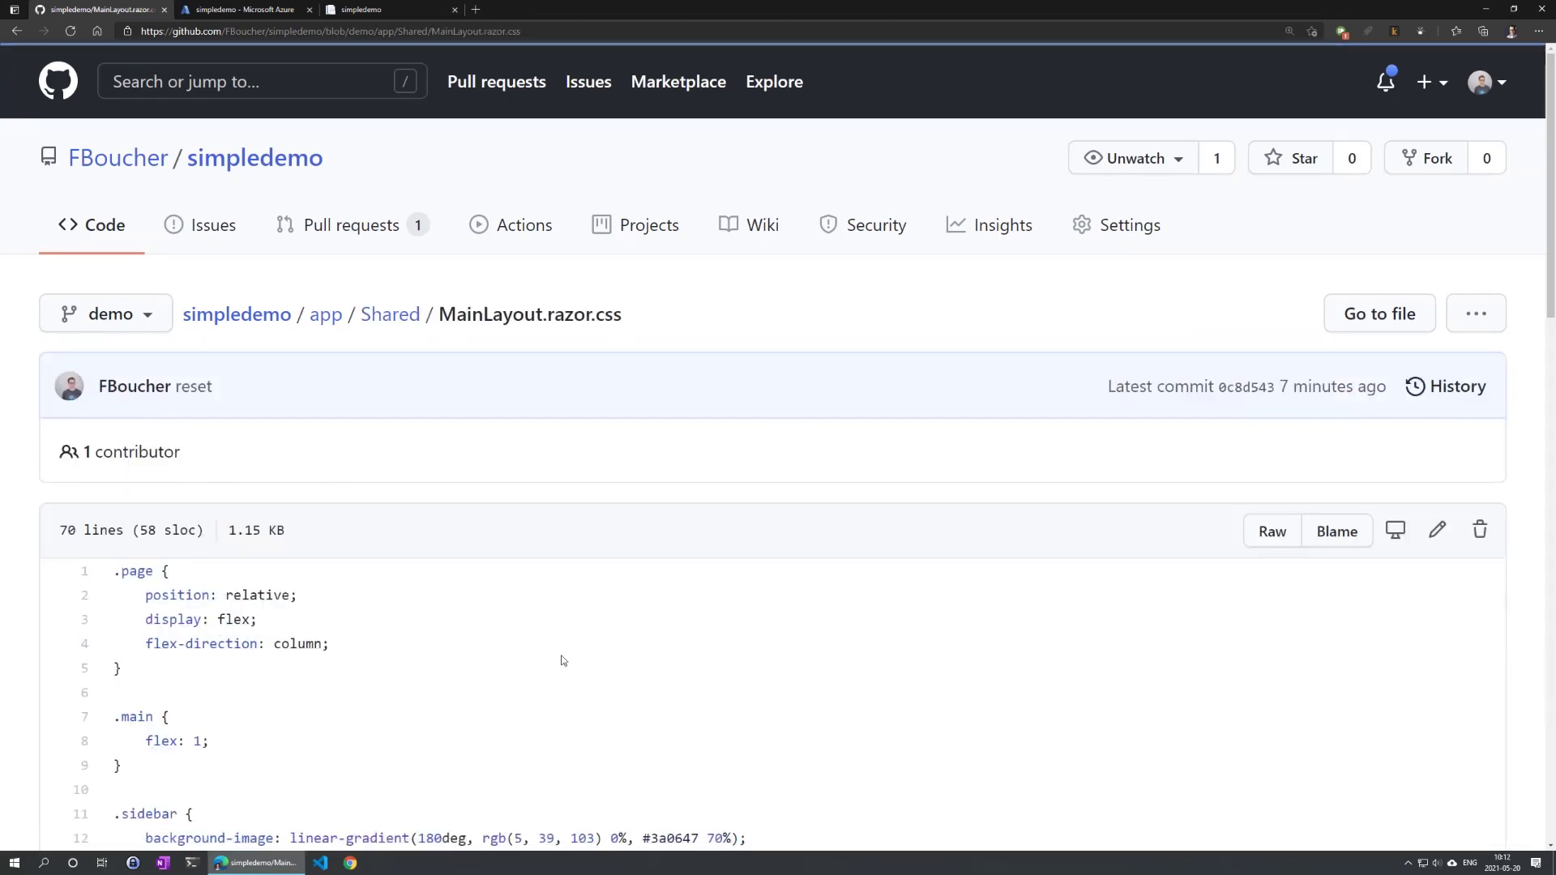
{"action": "left_click", "coordinate": [1436, 531]}
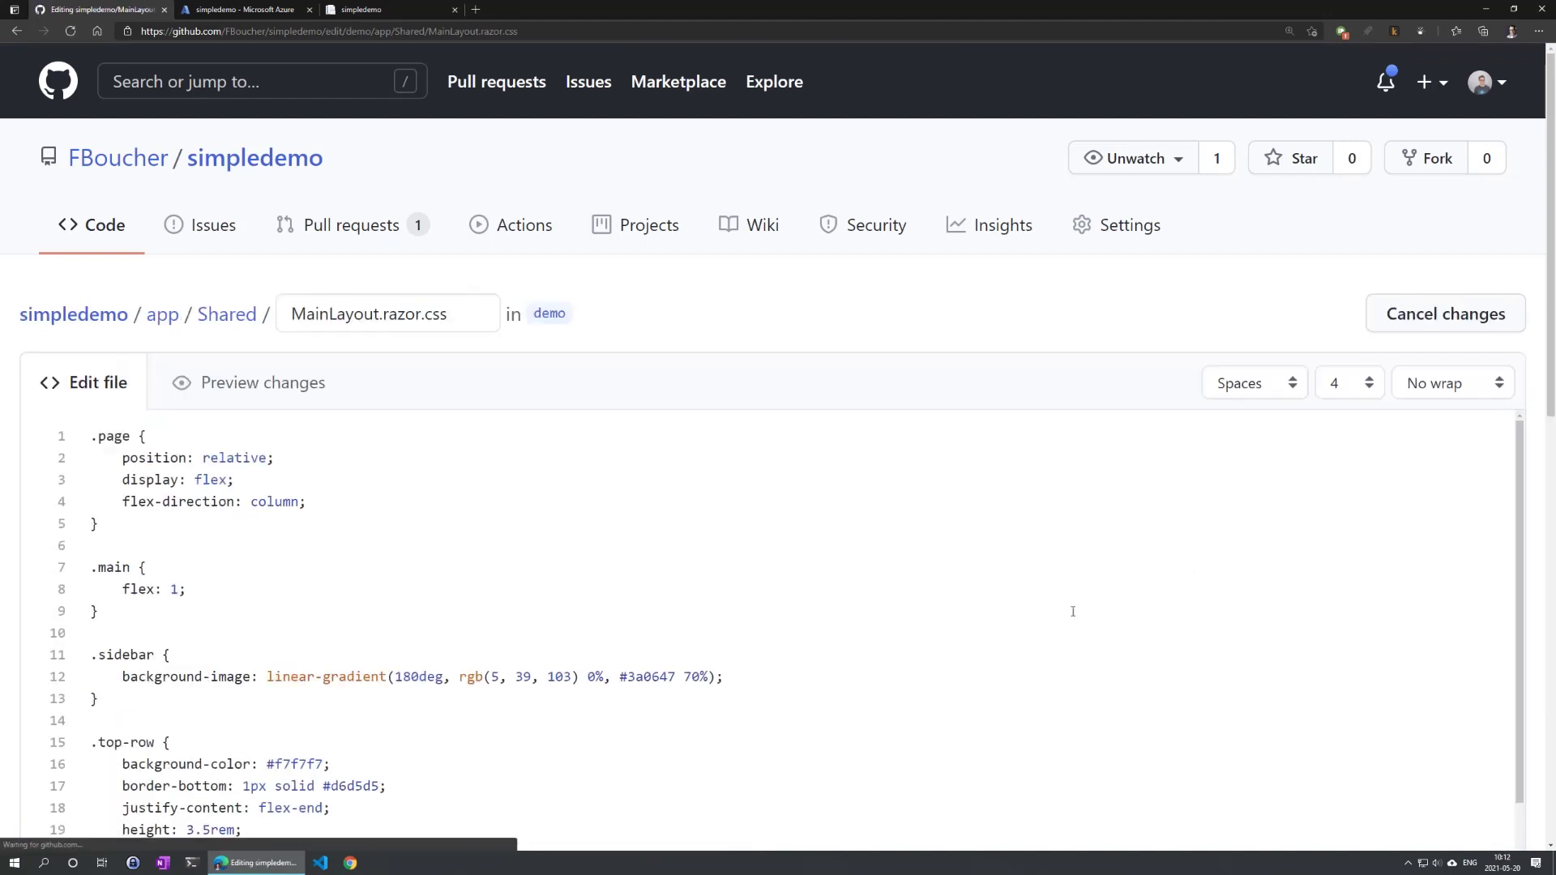
{"action": "double_click", "coordinate": [646, 676]}
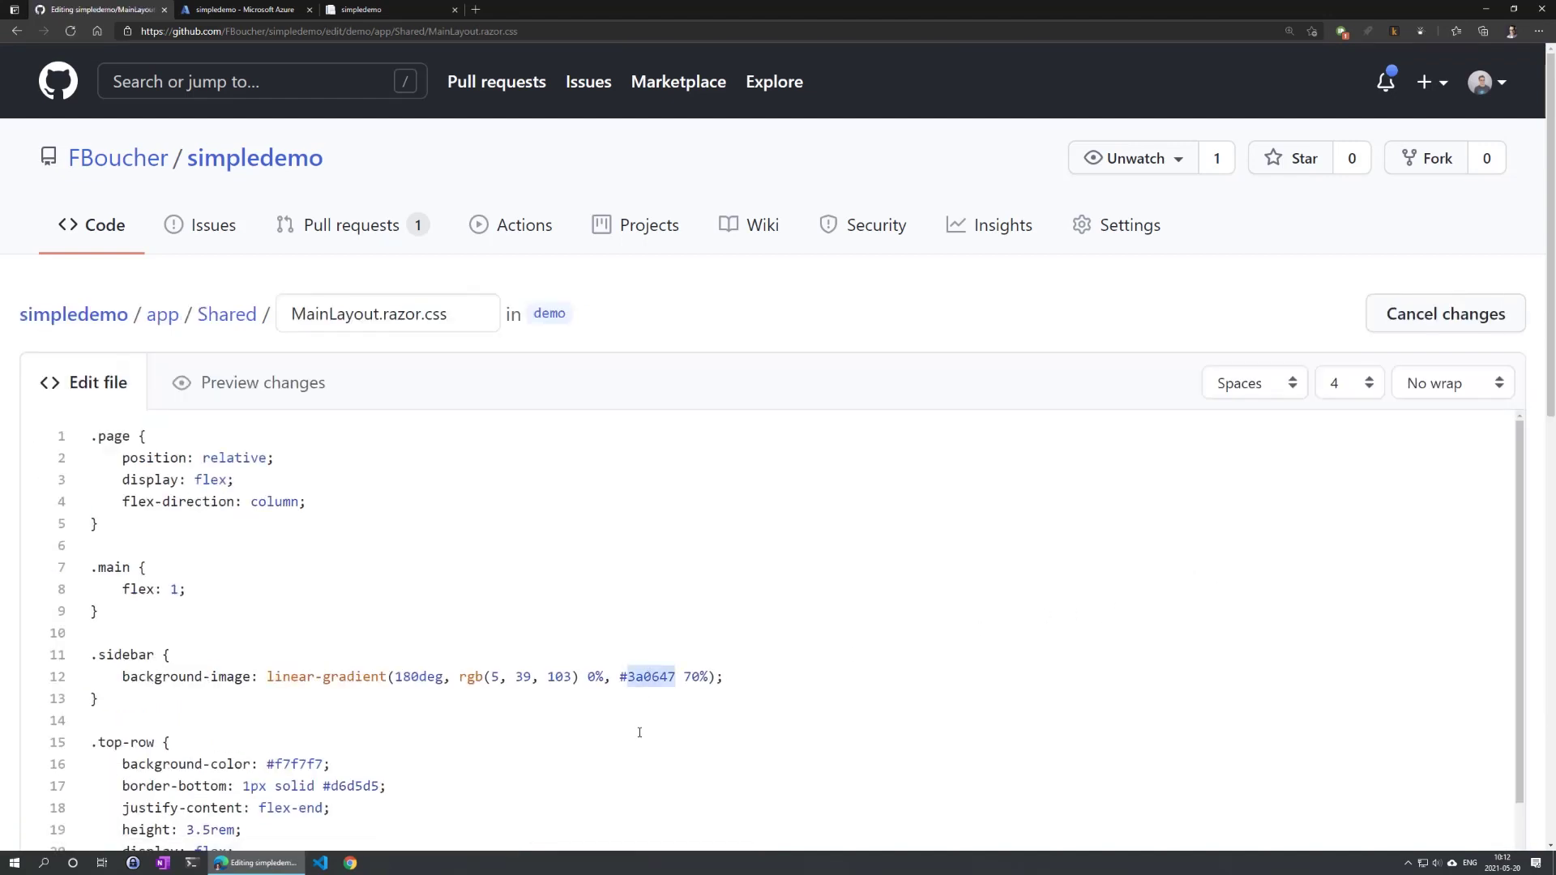
{"action": "type", "text": "c525ed"}
{"action": "scroll", "coordinate": [1154, 598], "scroll_direction": "down", "scroll_amount": 3}
{"action": "scroll", "coordinate": [1337, 541], "scroll_direction": "down", "scroll_amount": 2}
{"action": "scroll", "coordinate": [1530, 482], "scroll_direction": "down", "scroll_amount": 3}
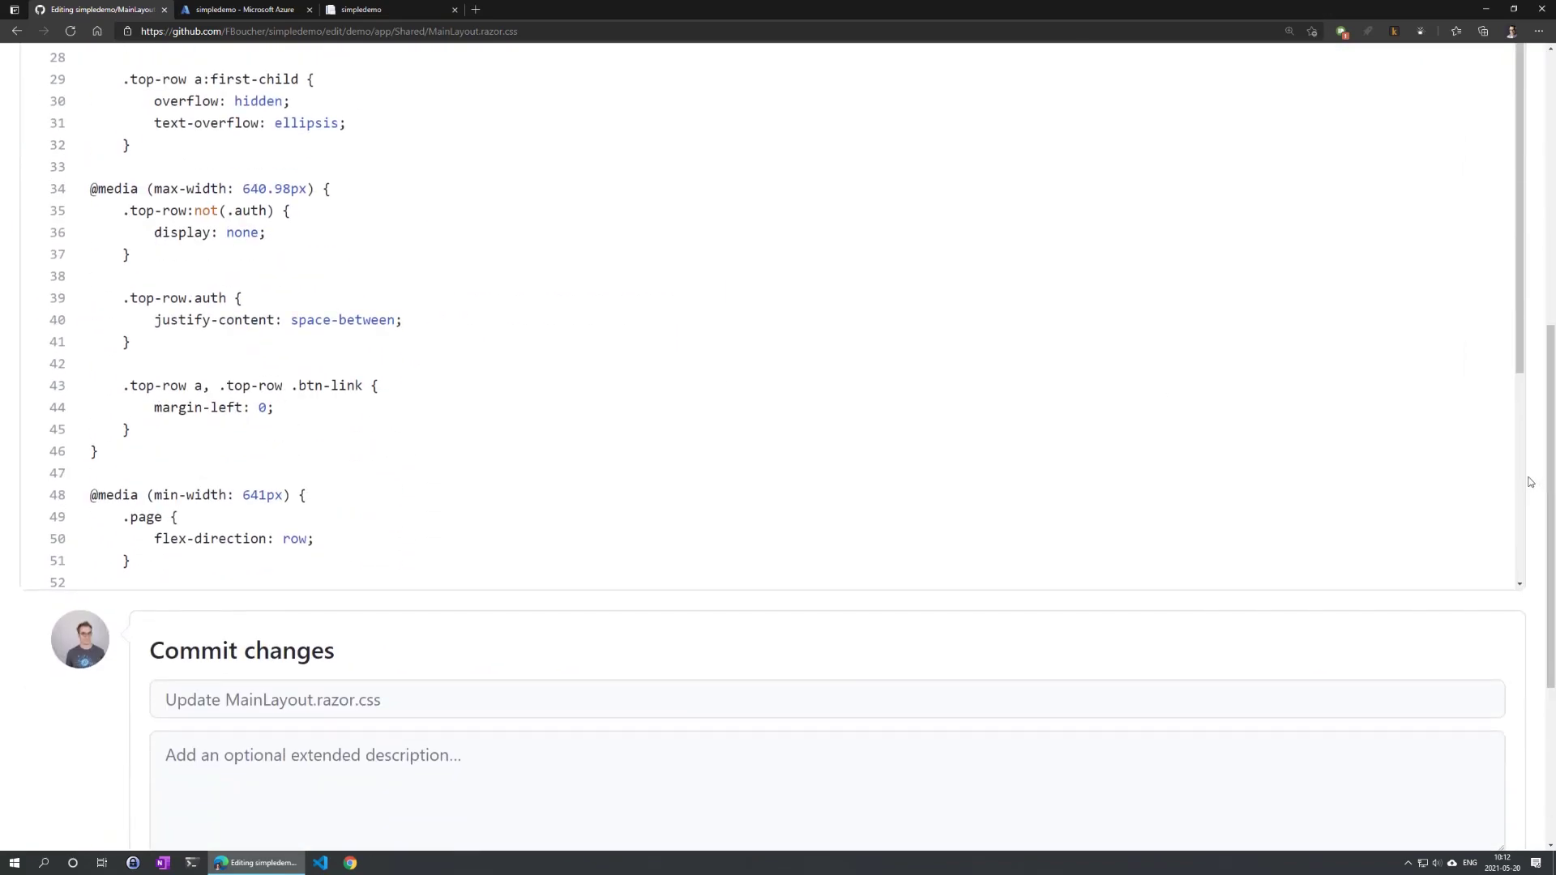
{"action": "scroll", "coordinate": [1095, 511], "scroll_direction": "down", "scroll_amount": 2}
{"action": "left_click", "coordinate": [309, 467]}
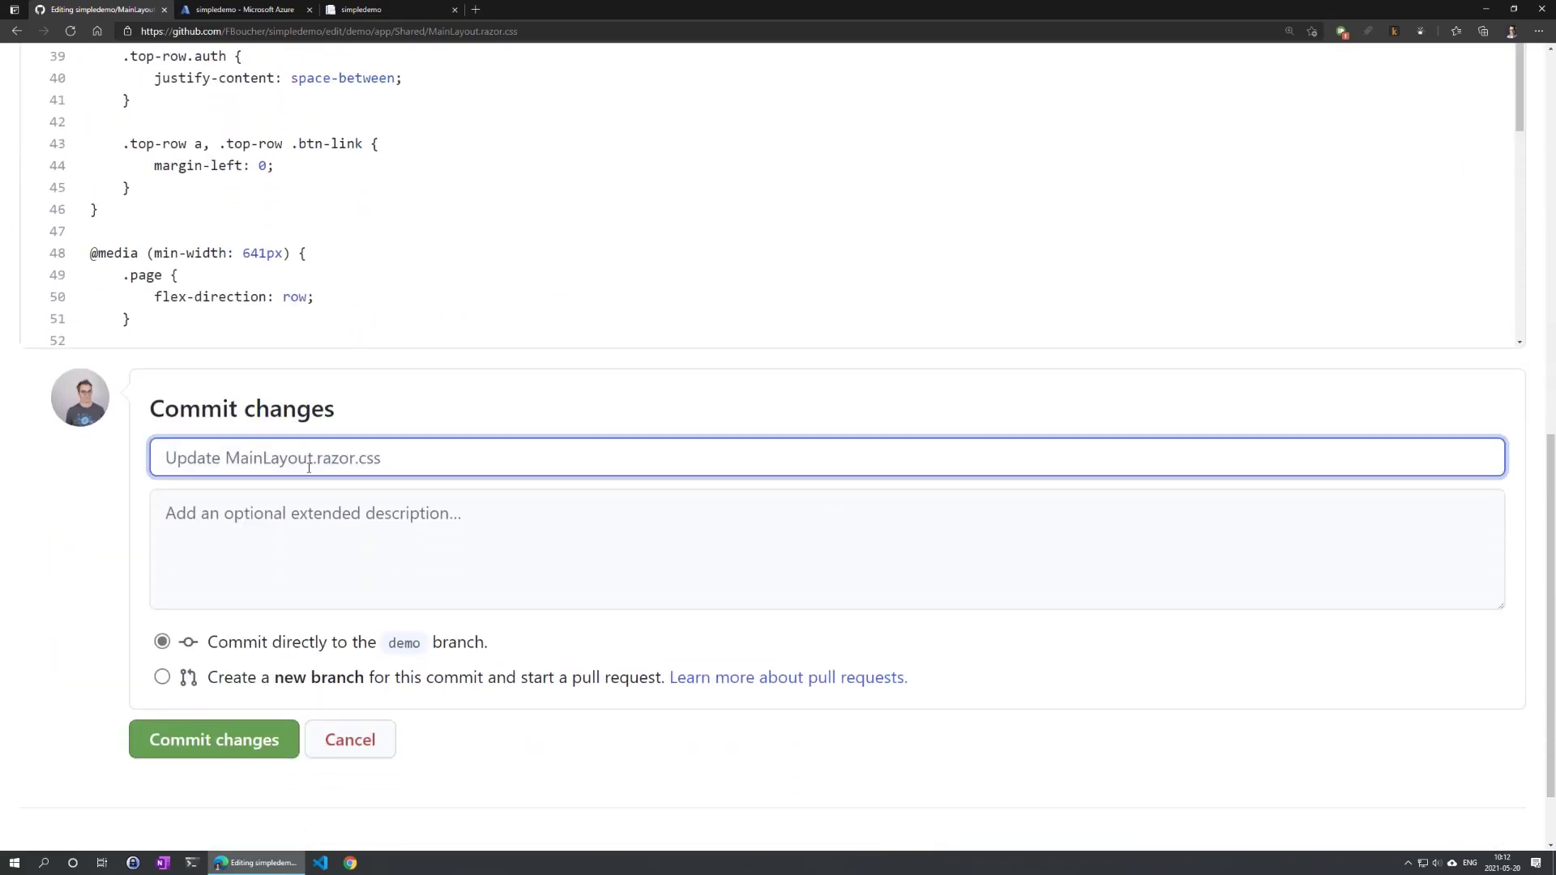
{"action": "type", "text": "Trying "}
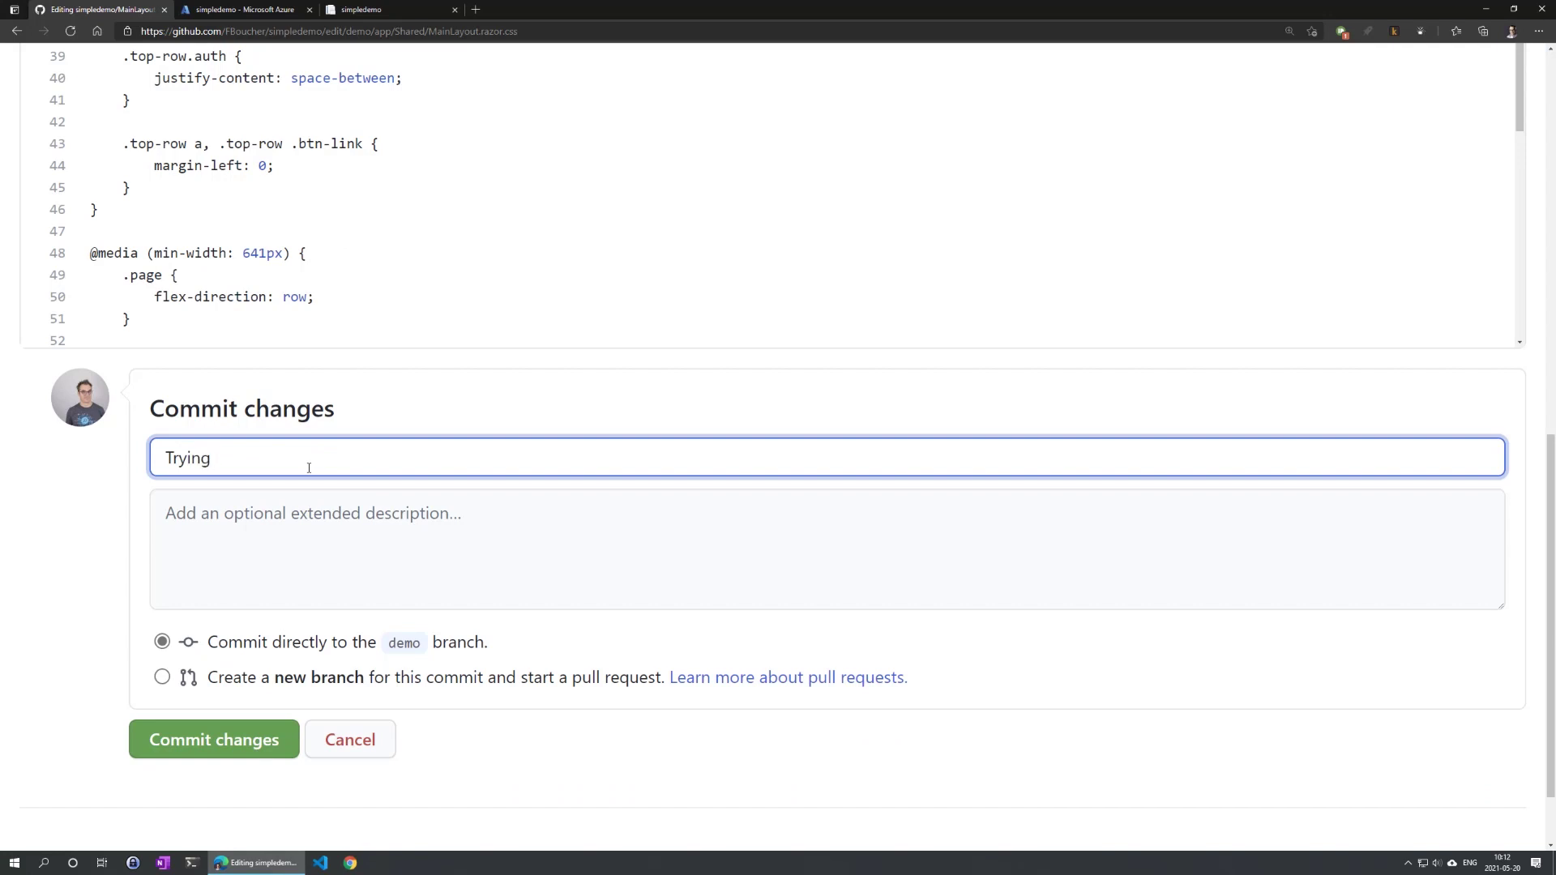
{"action": "type", "text": "new colo"}
{"action": "type", "text": "r"}
{"action": "left_click", "coordinate": [233, 739]}
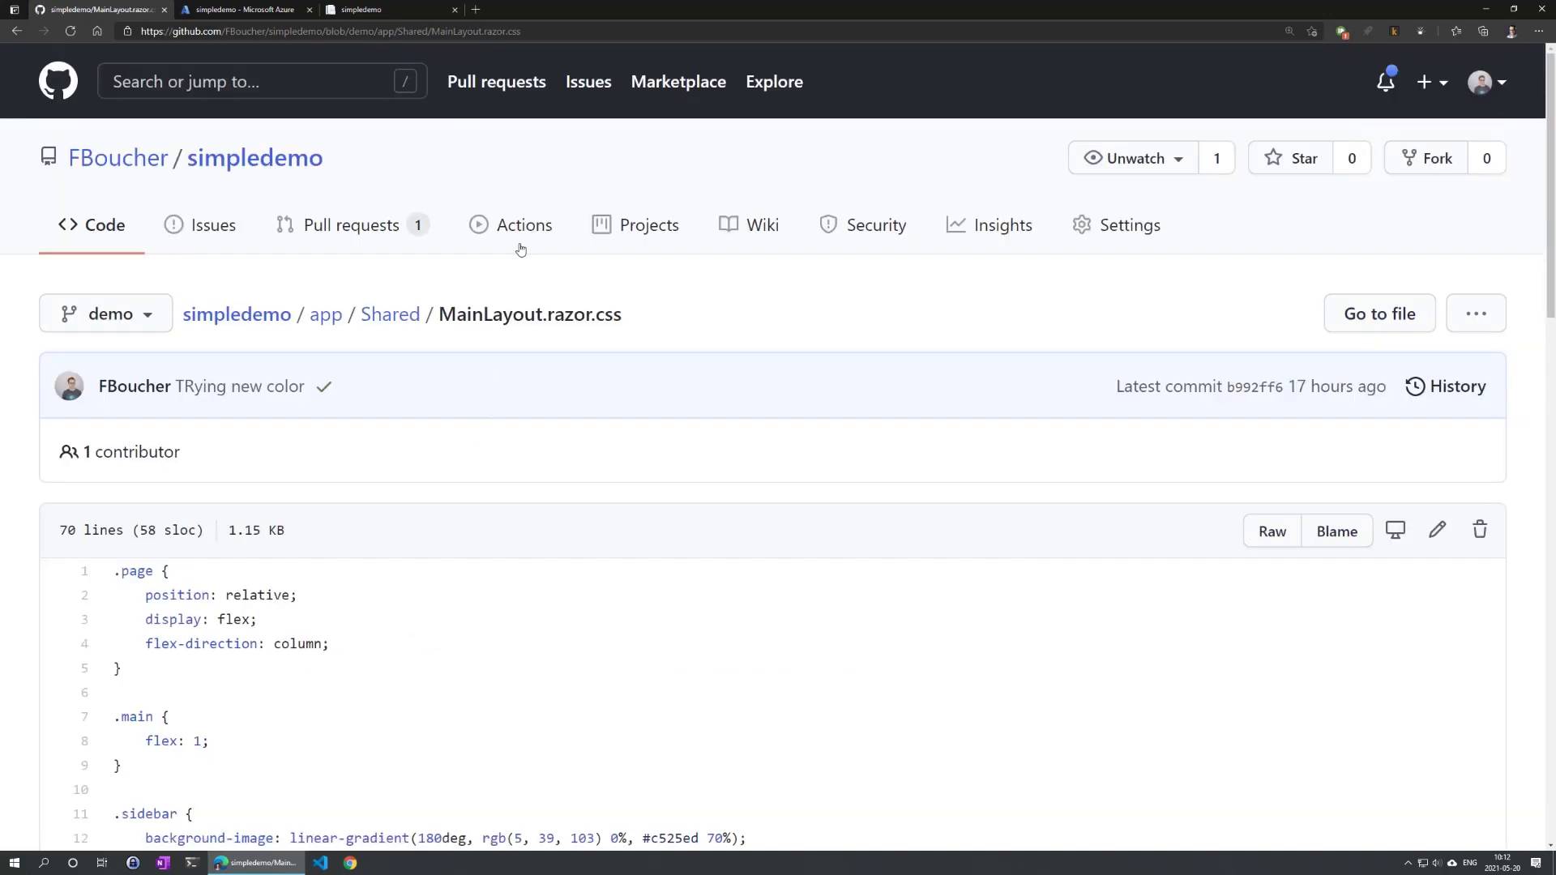
- Check the workflow runs, then create pull request 'Trying new color' from demo into main
{"action": "left_click", "coordinate": [526, 227]}
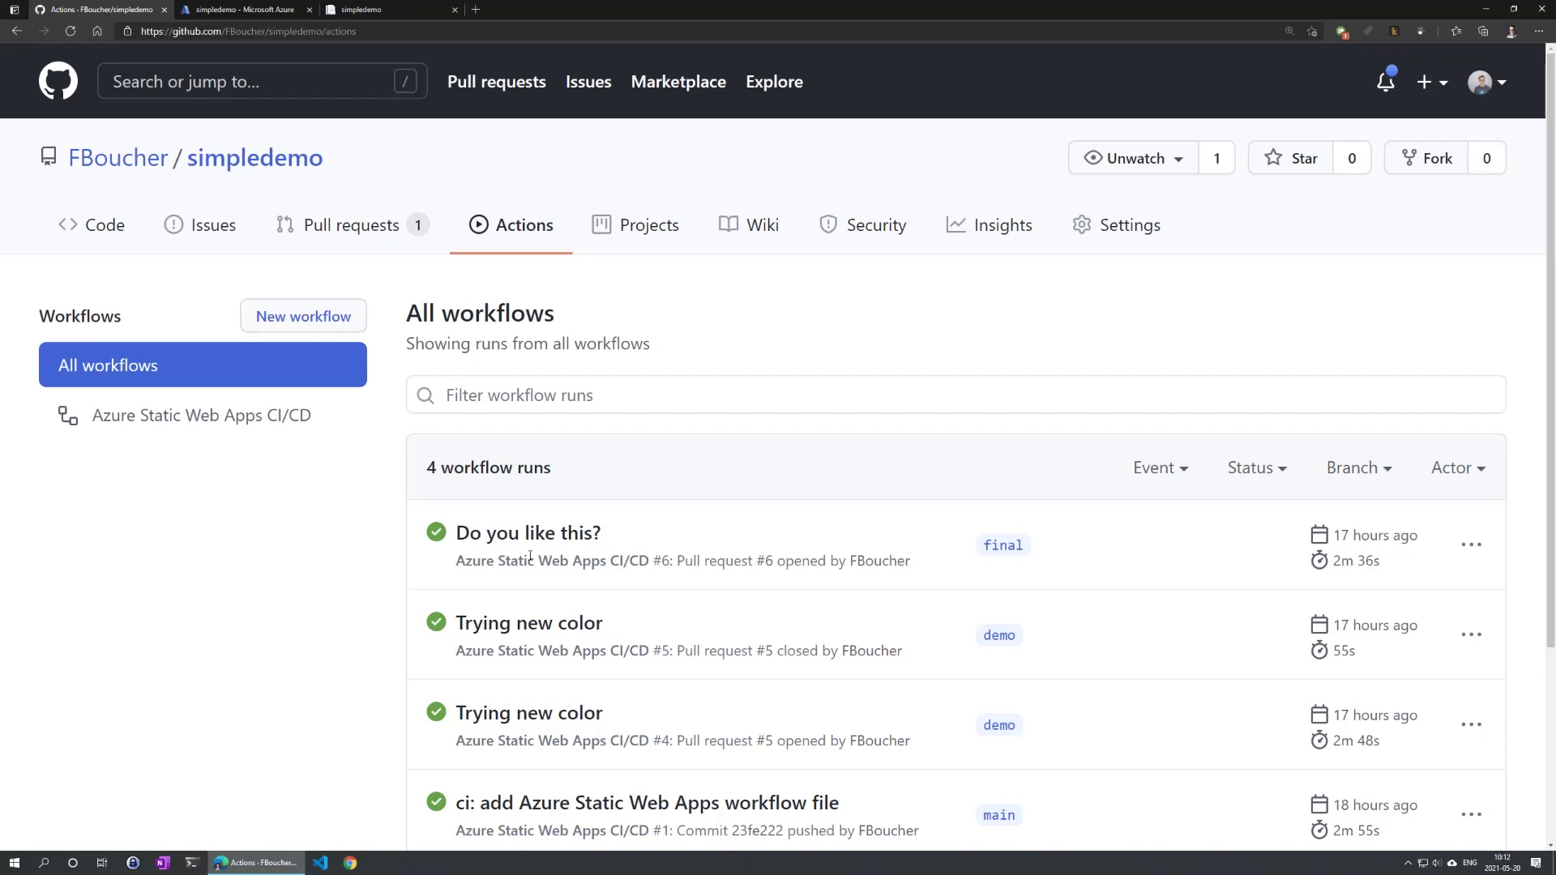
{"action": "left_click", "coordinate": [88, 244]}
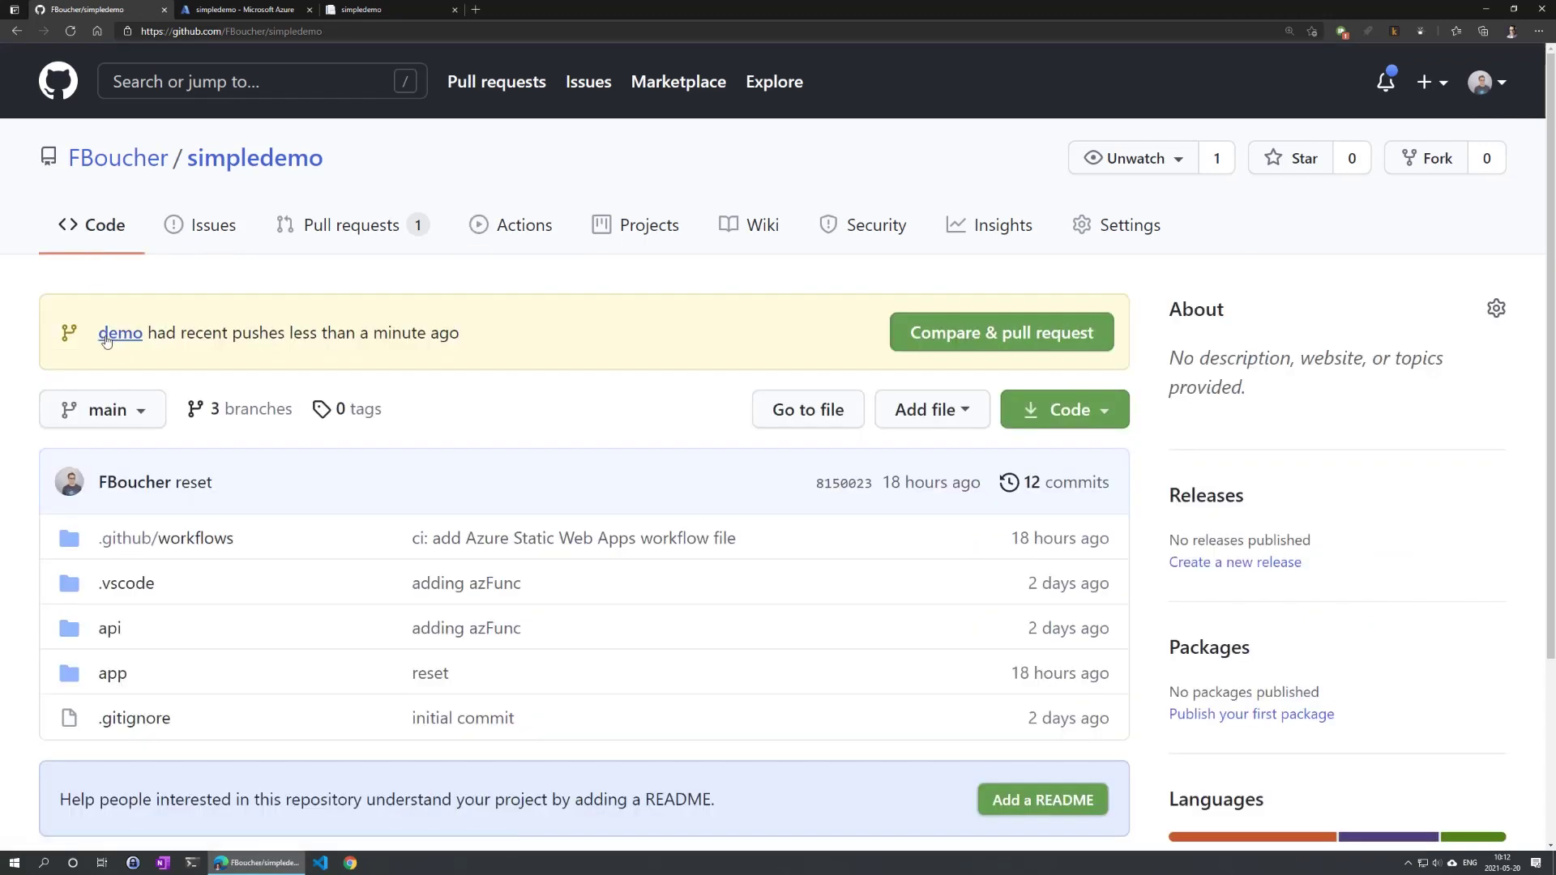
{"action": "left_click", "coordinate": [988, 341]}
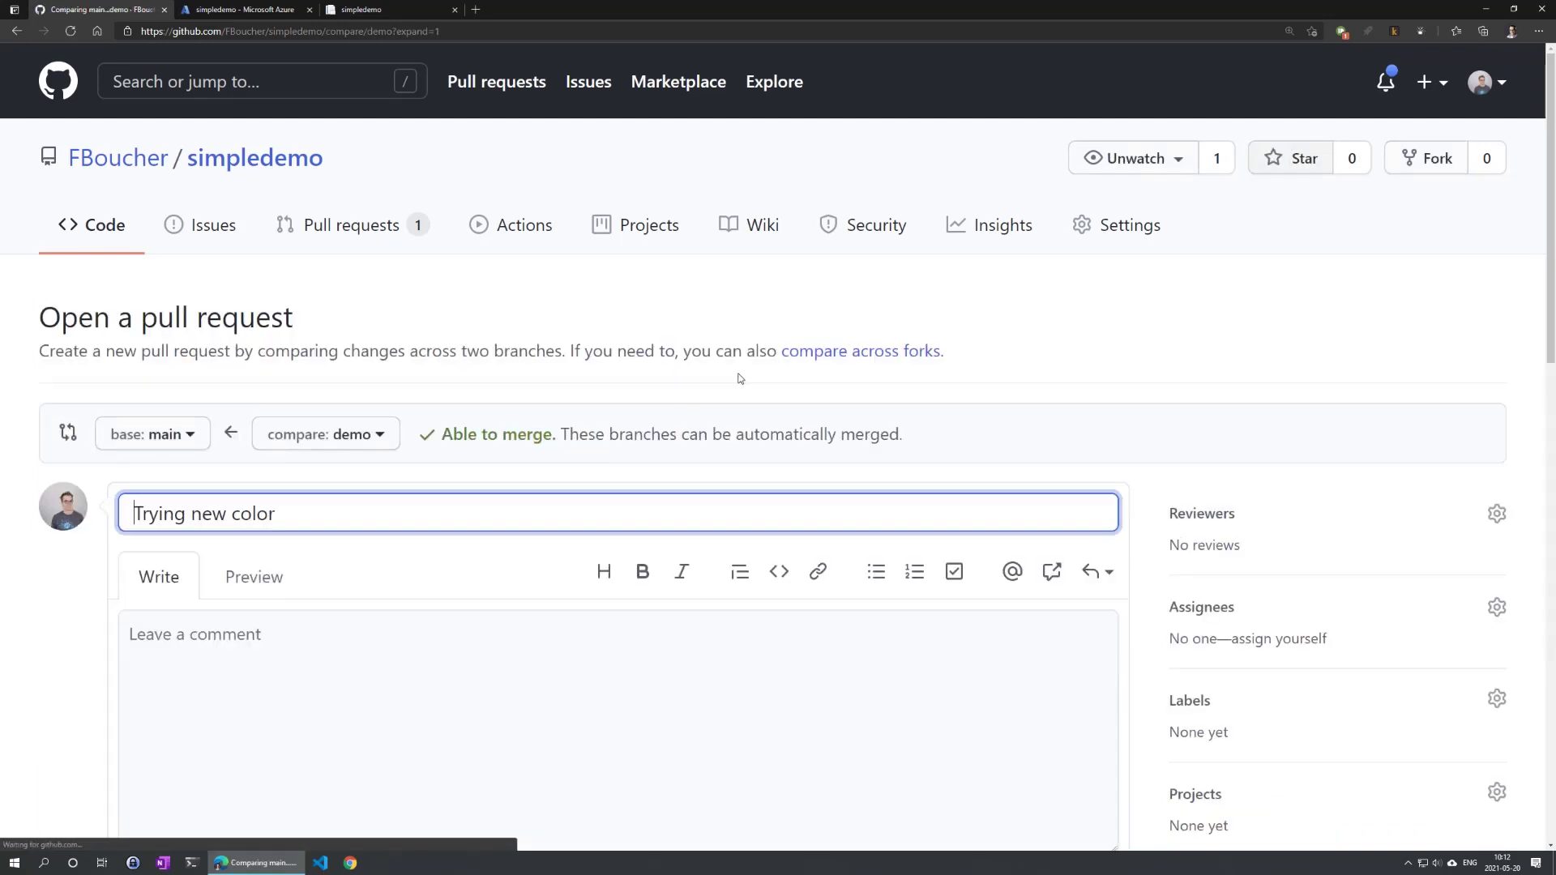
{"action": "scroll", "coordinate": [312, 580], "scroll_direction": "down", "scroll_amount": 2}
{"action": "scroll", "coordinate": [351, 584], "scroll_direction": "down", "scroll_amount": 1}
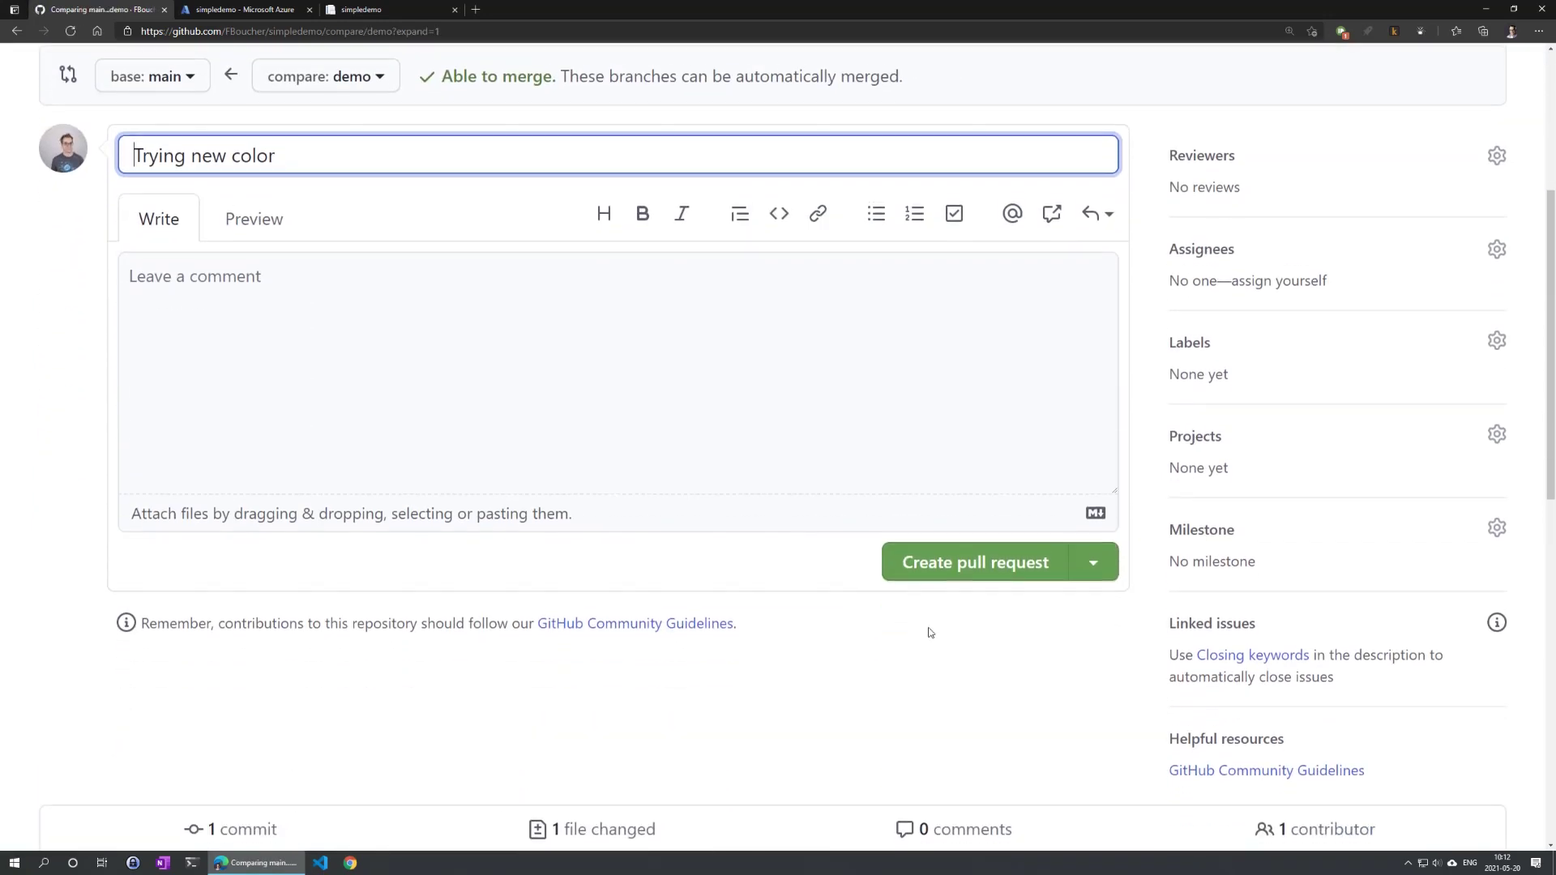
{"action": "left_click", "coordinate": [1008, 569]}
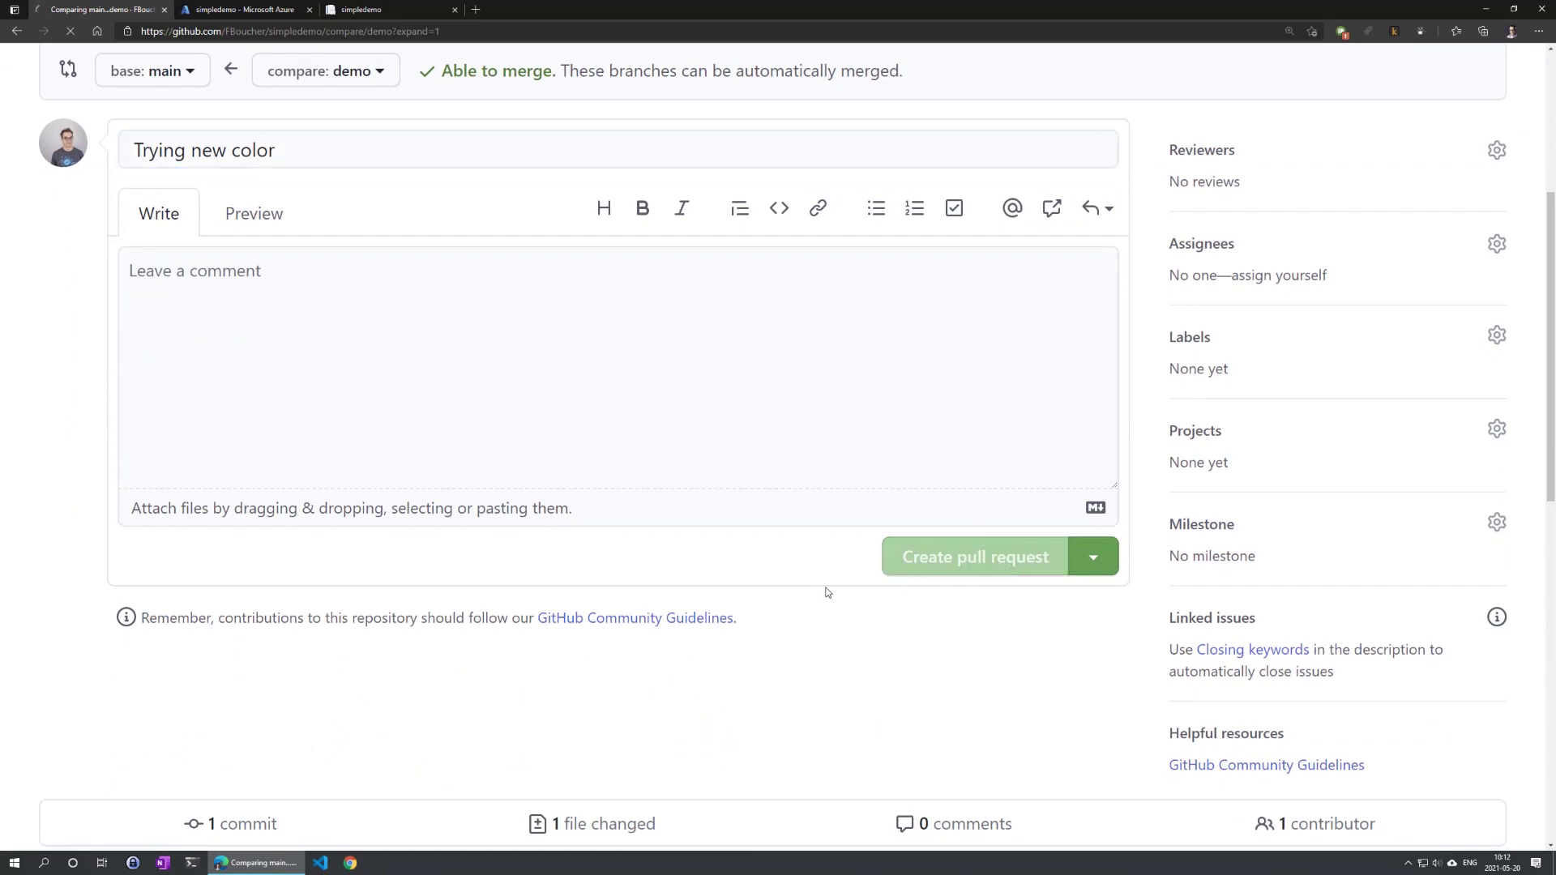
{"action": "scroll", "coordinate": [824, 590], "scroll_direction": "down", "scroll_amount": 2}
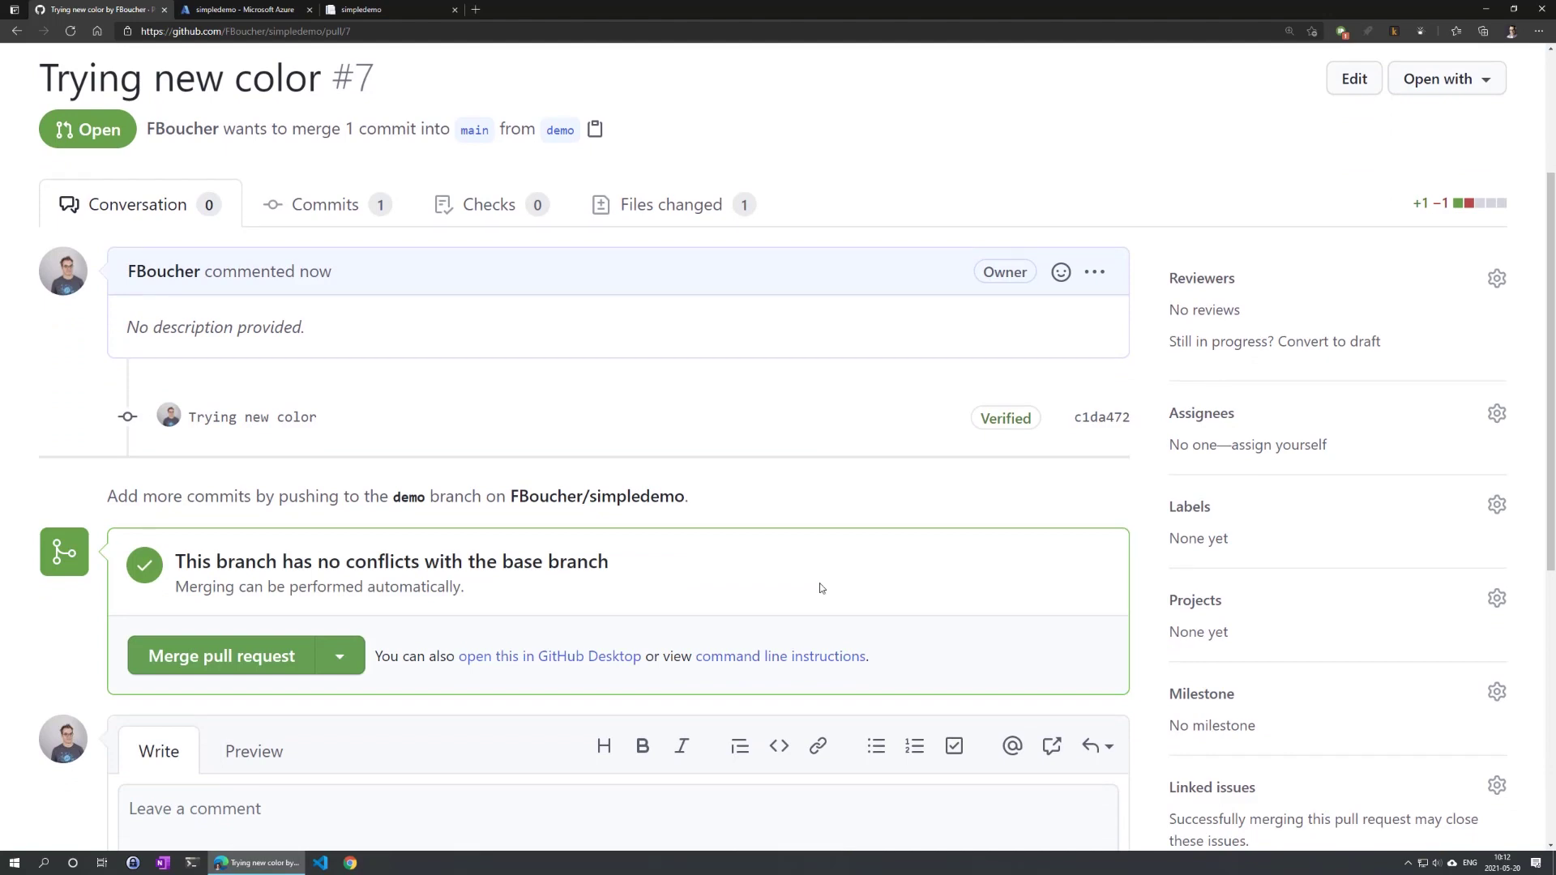
{"action": "scroll", "coordinate": [687, 631], "scroll_direction": "down", "scroll_amount": 1}
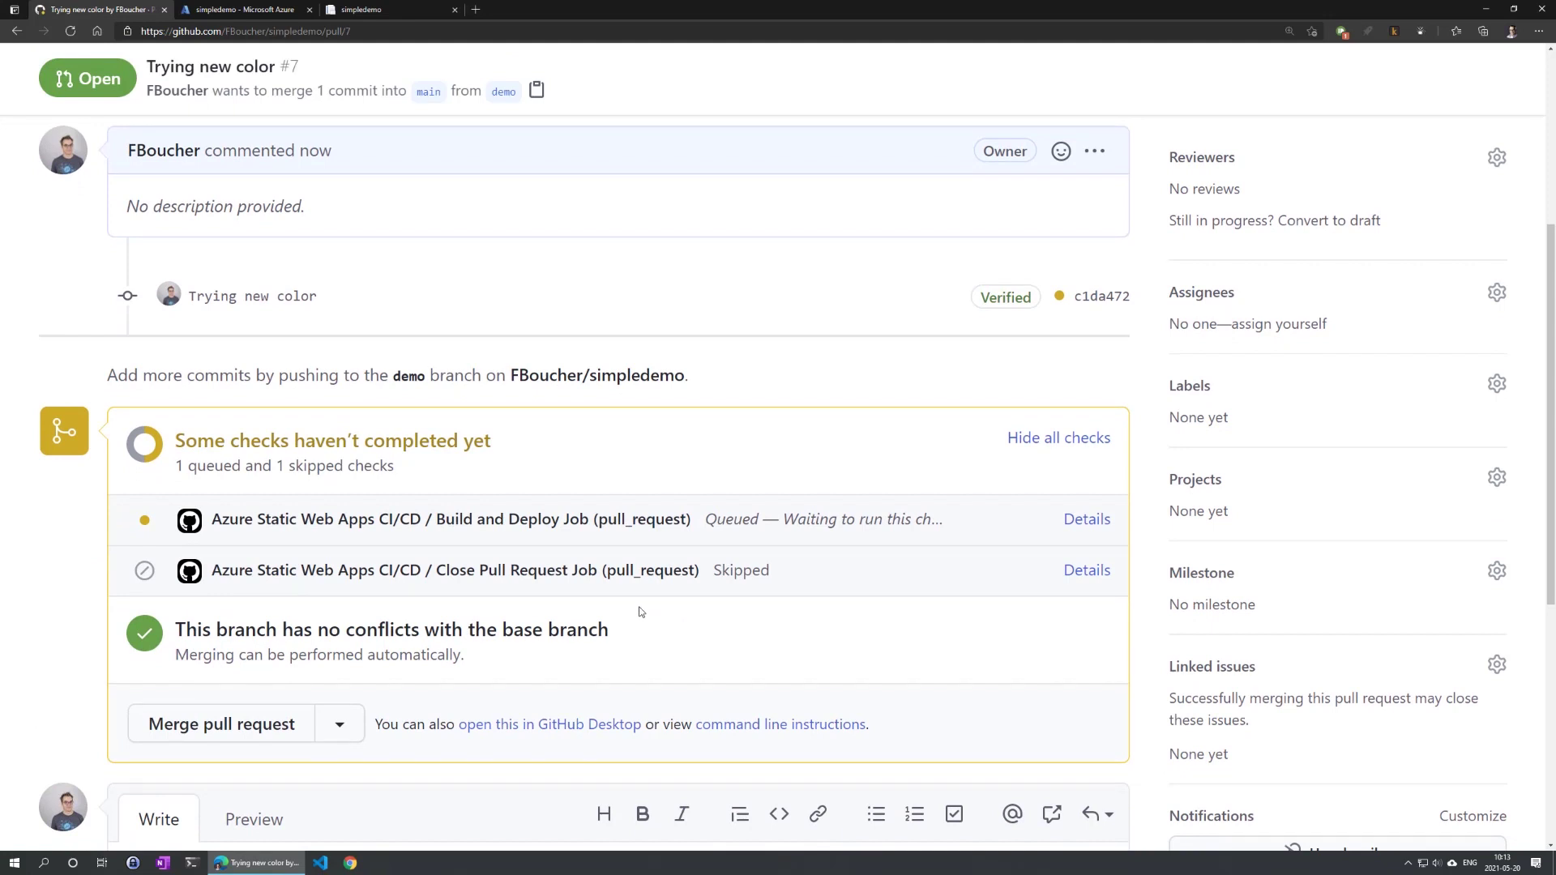
{"action": "scroll", "coordinate": [628, 574], "scroll_direction": "up", "scroll_amount": 5}
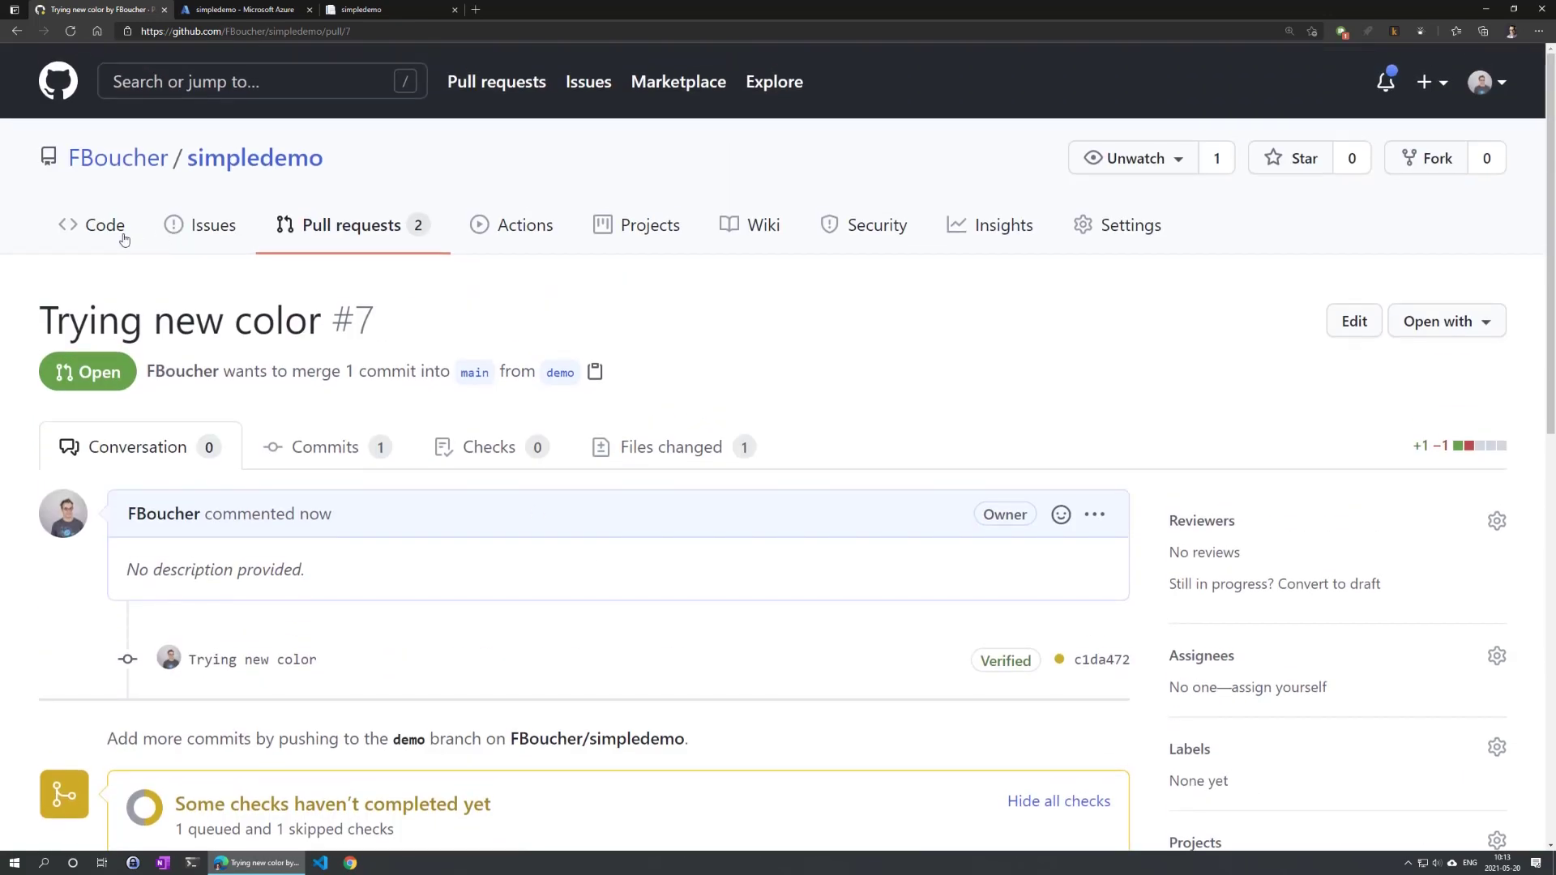
- Open pull request #6 'Do you like this?' and follow the bot's stage site link
{"action": "left_click", "coordinate": [91, 229]}
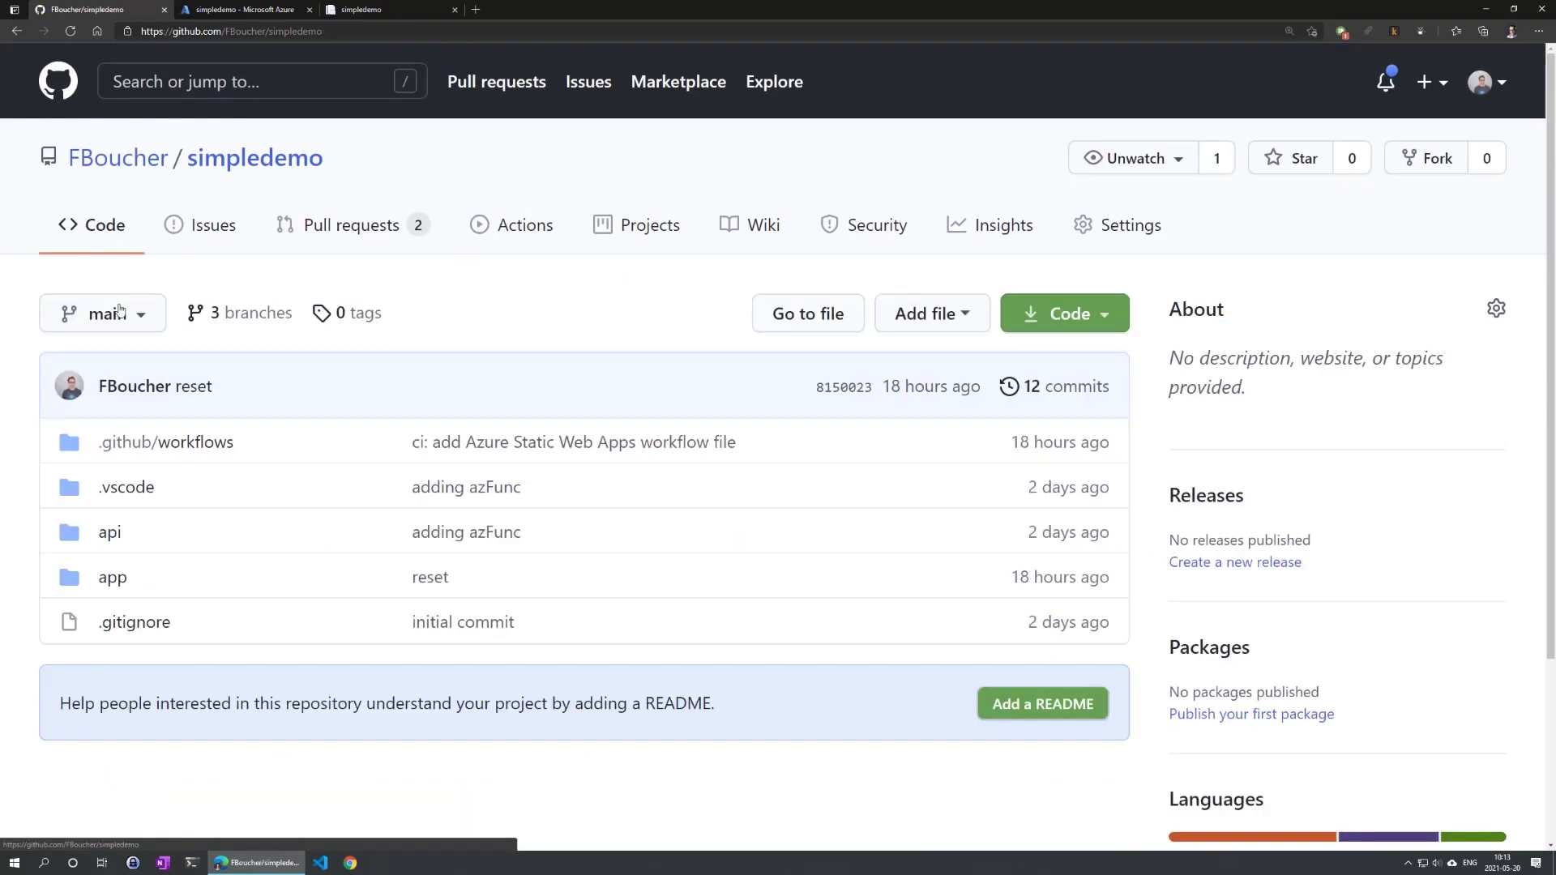
{"action": "left_click", "coordinate": [120, 319]}
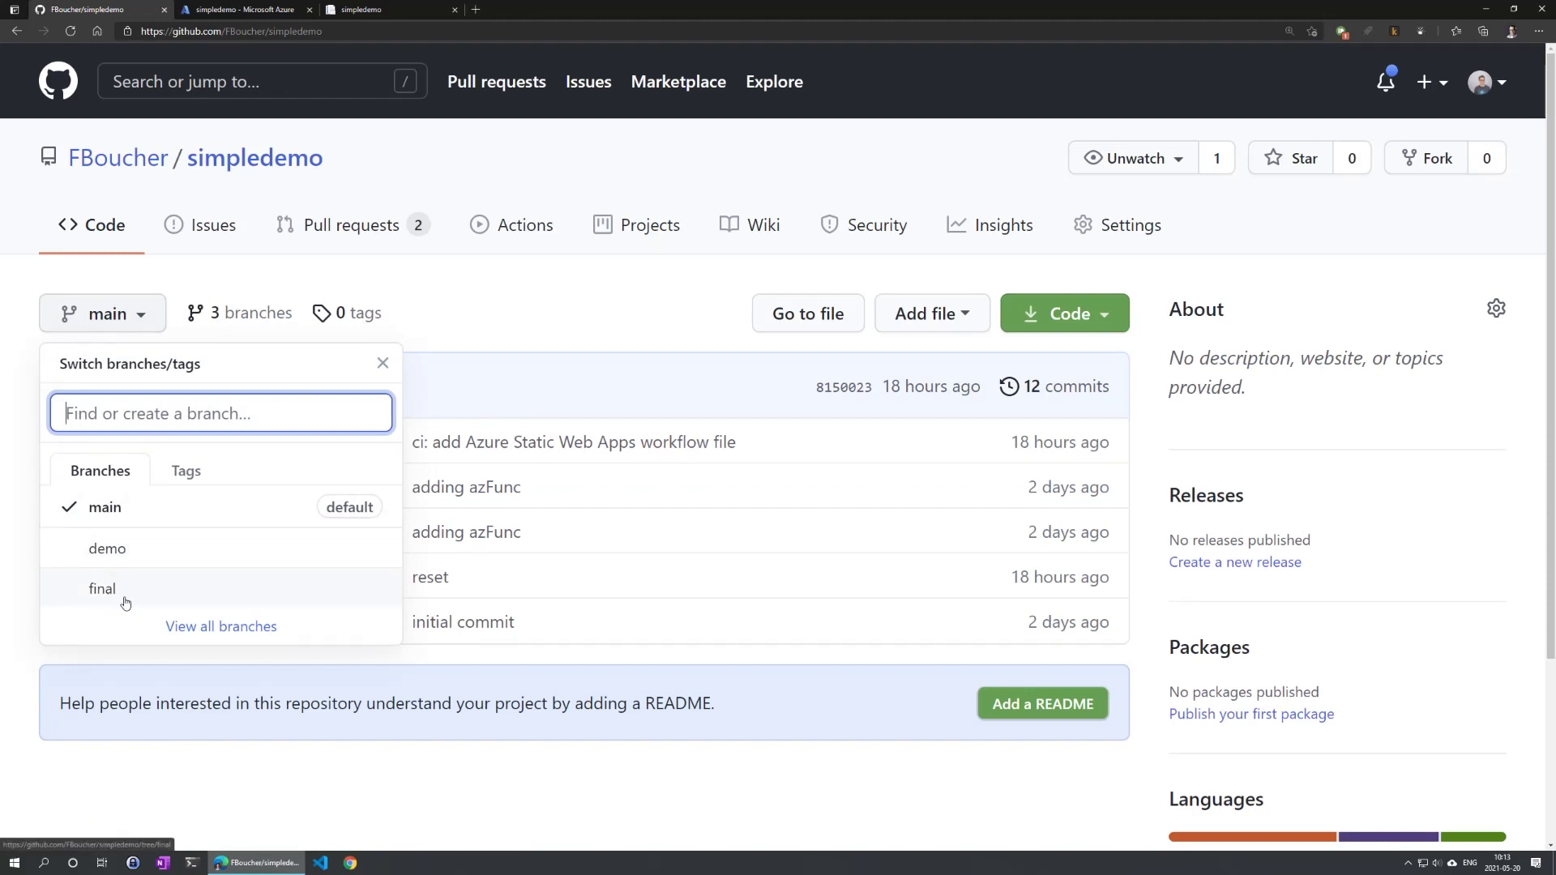
{"action": "left_click", "coordinate": [355, 229]}
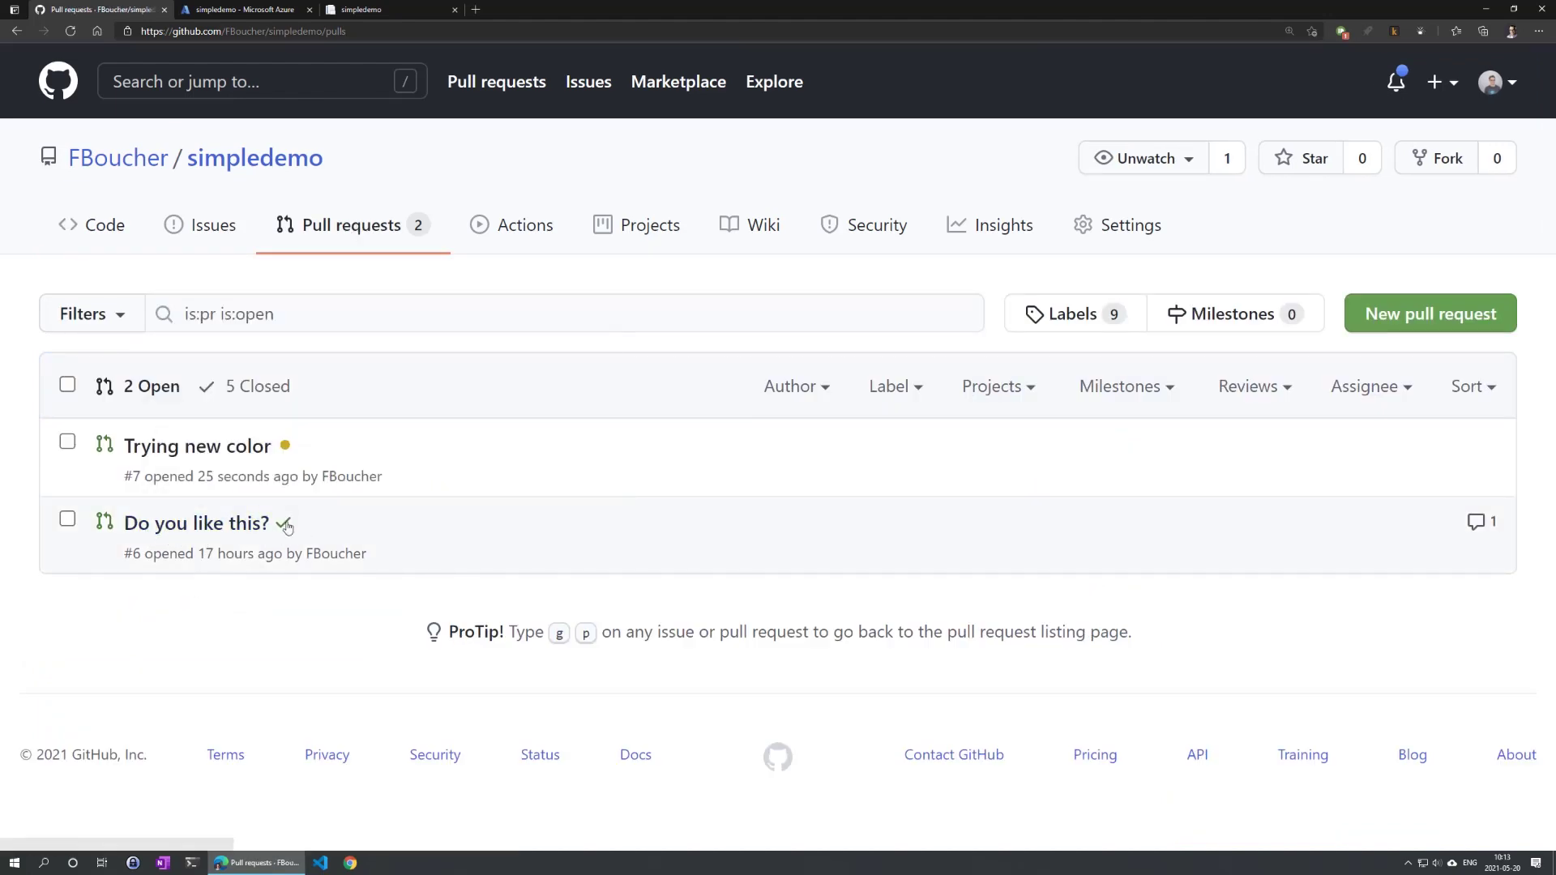
{"action": "left_click", "coordinate": [220, 530]}
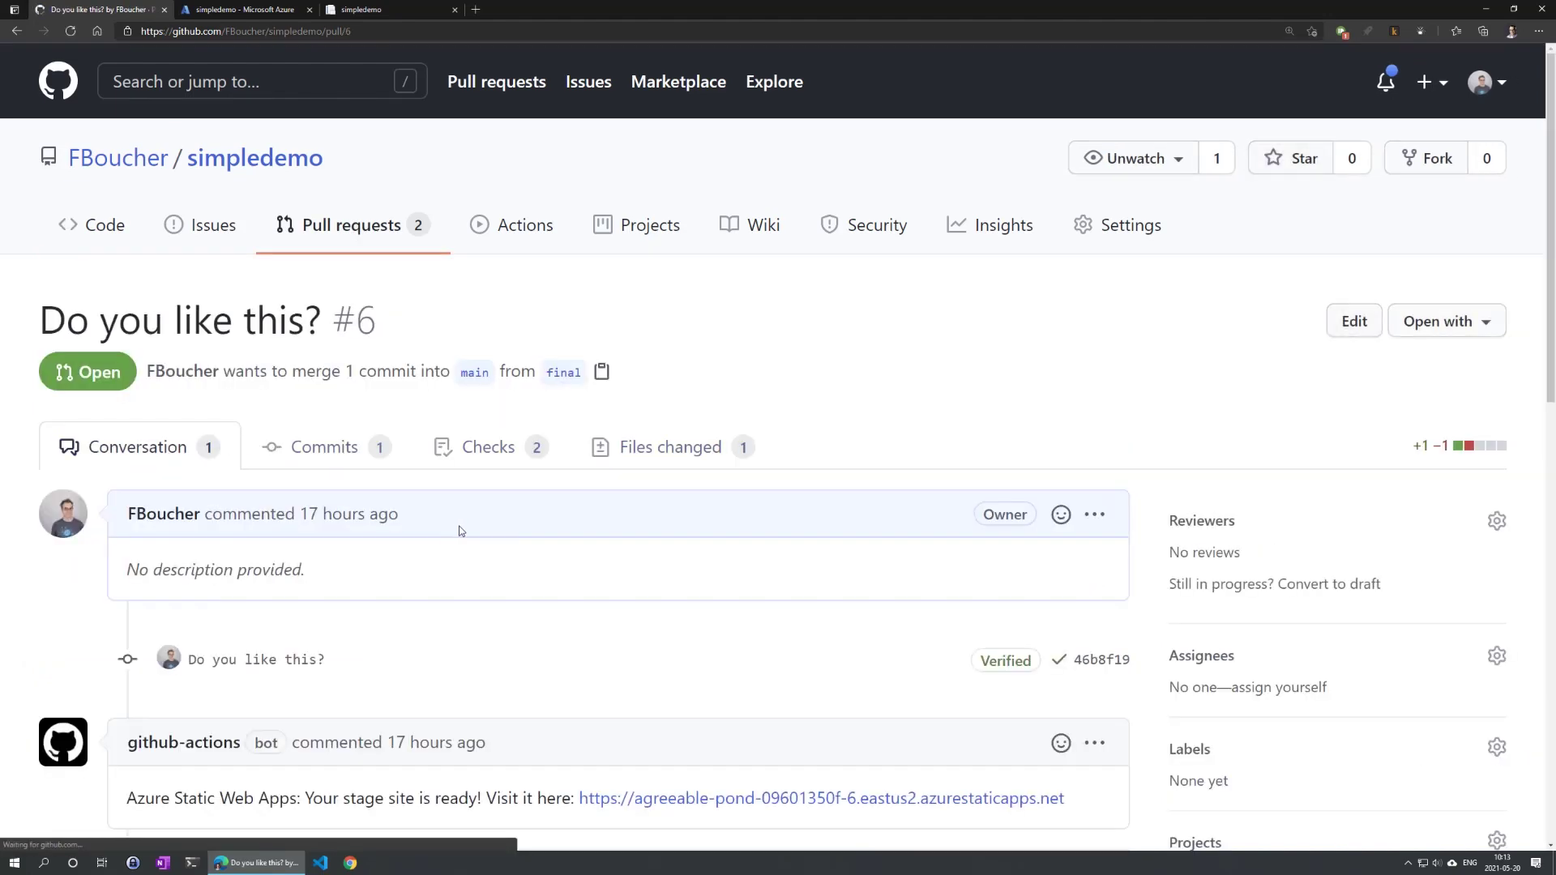
{"action": "scroll", "coordinate": [463, 533], "scroll_direction": "down", "scroll_amount": 2}
{"action": "scroll", "coordinate": [463, 533], "scroll_direction": "down", "scroll_amount": 2}
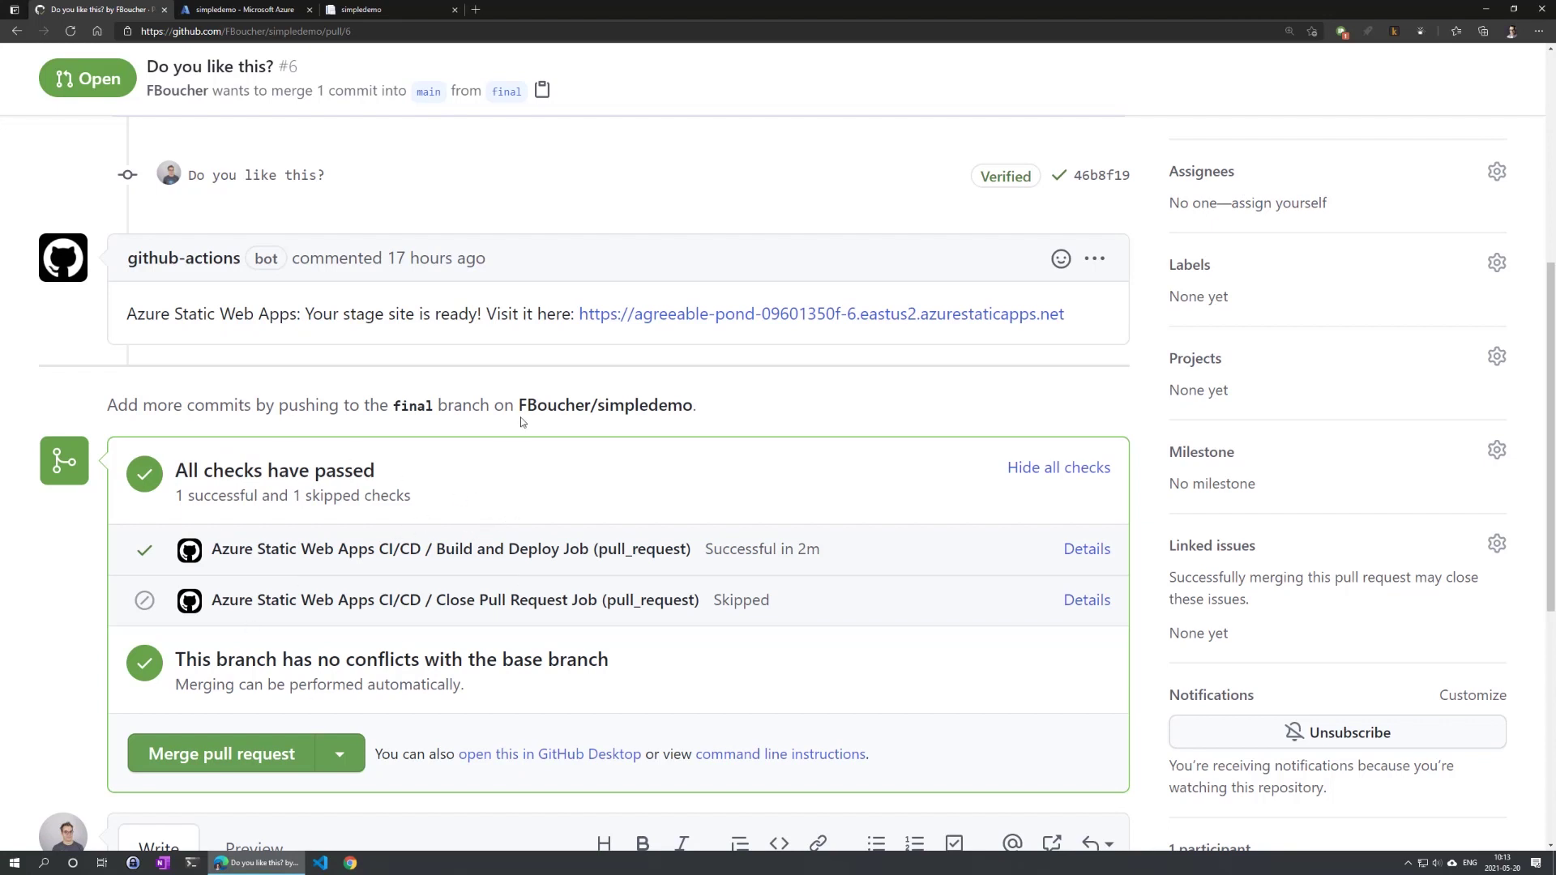
{"action": "left_click_drag", "start_coordinate": [137, 314], "coordinate": [482, 314]}
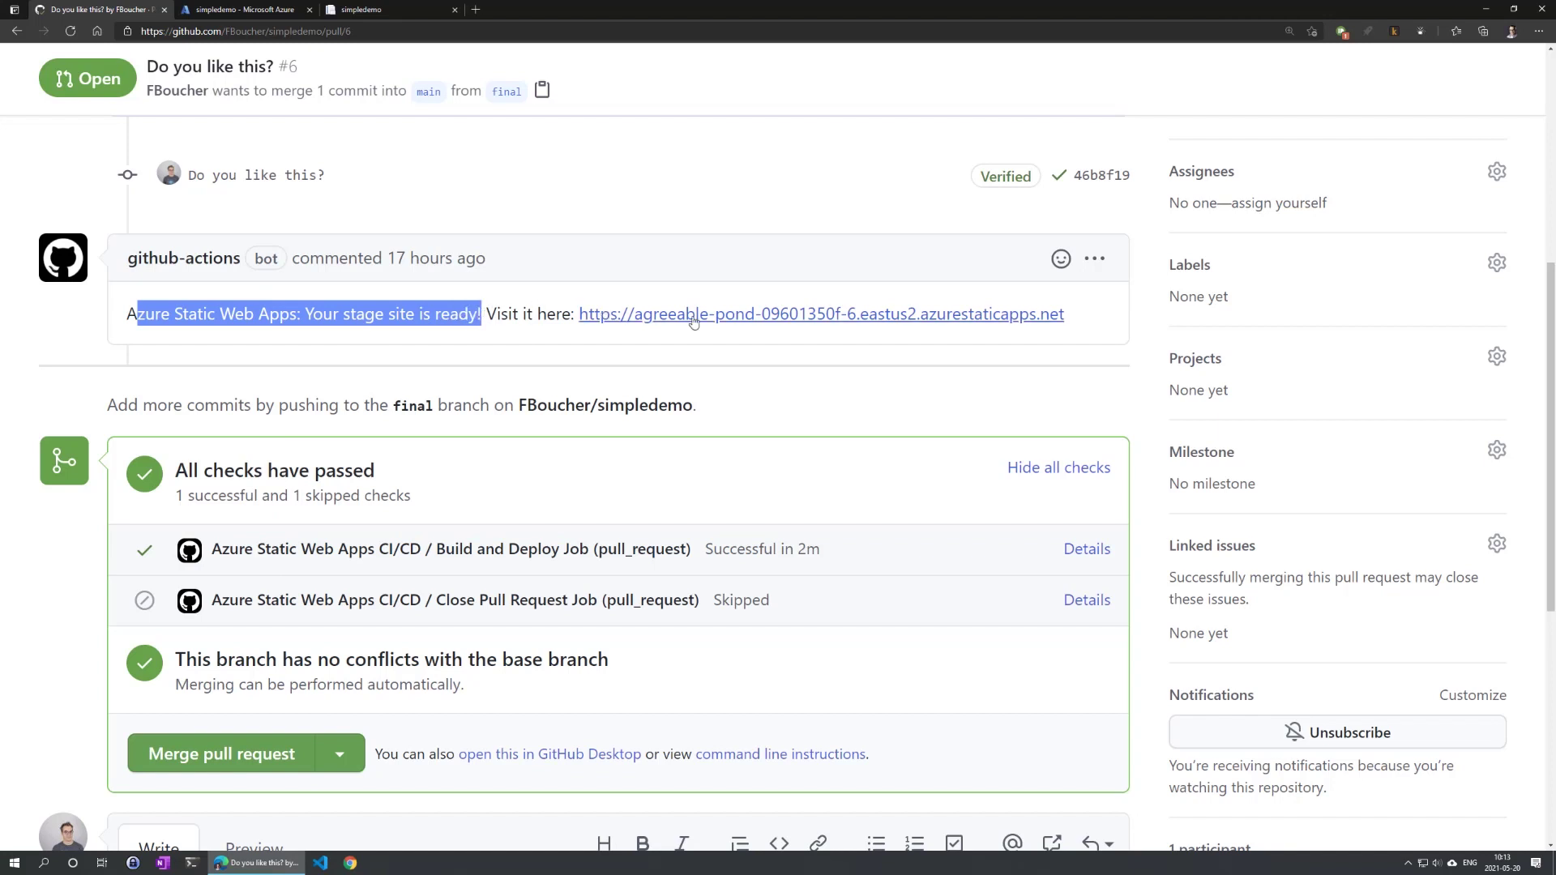
{"action": "left_click", "coordinate": [749, 314]}
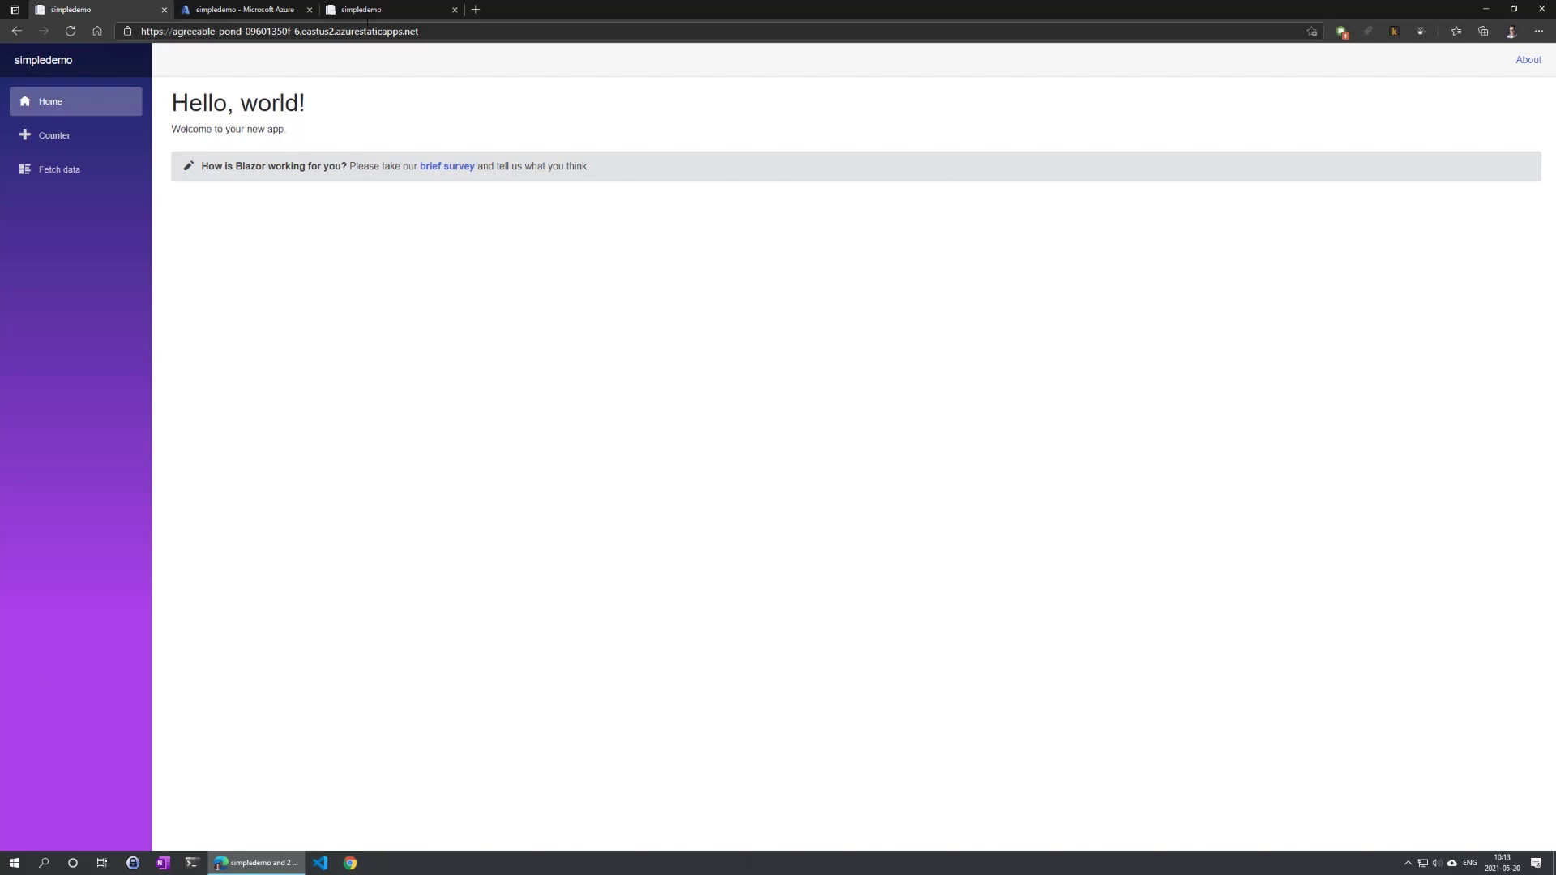
- Compare the staged app against the production site, then return to the Azure portal
{"action": "left_click", "coordinate": [365, 10]}
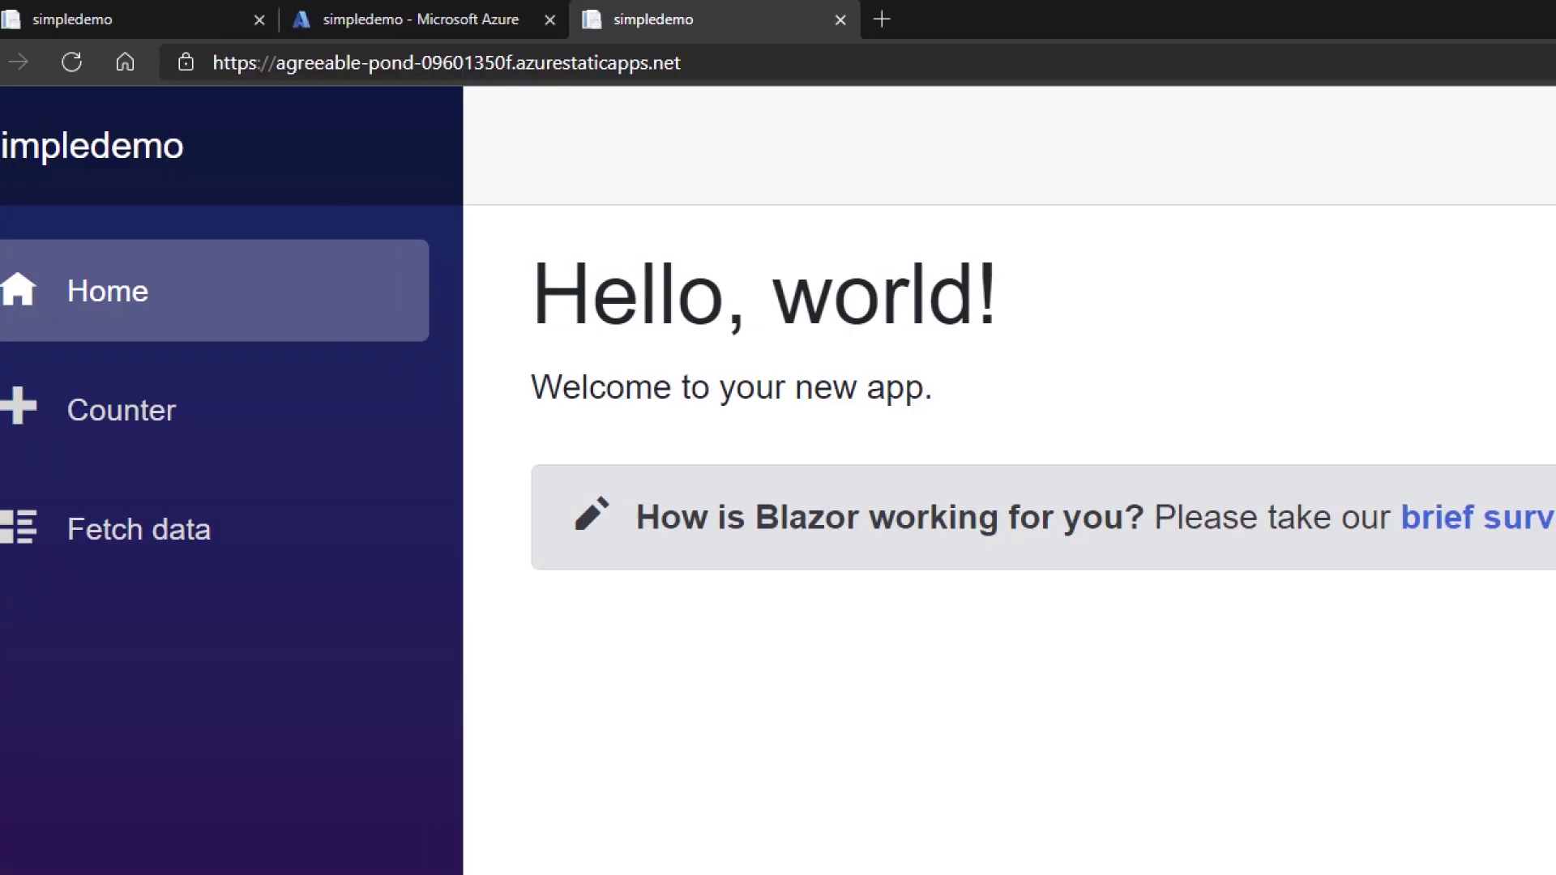
{"action": "left_click_drag", "start_coordinate": [281, 91], "coordinate": [703, 102]}
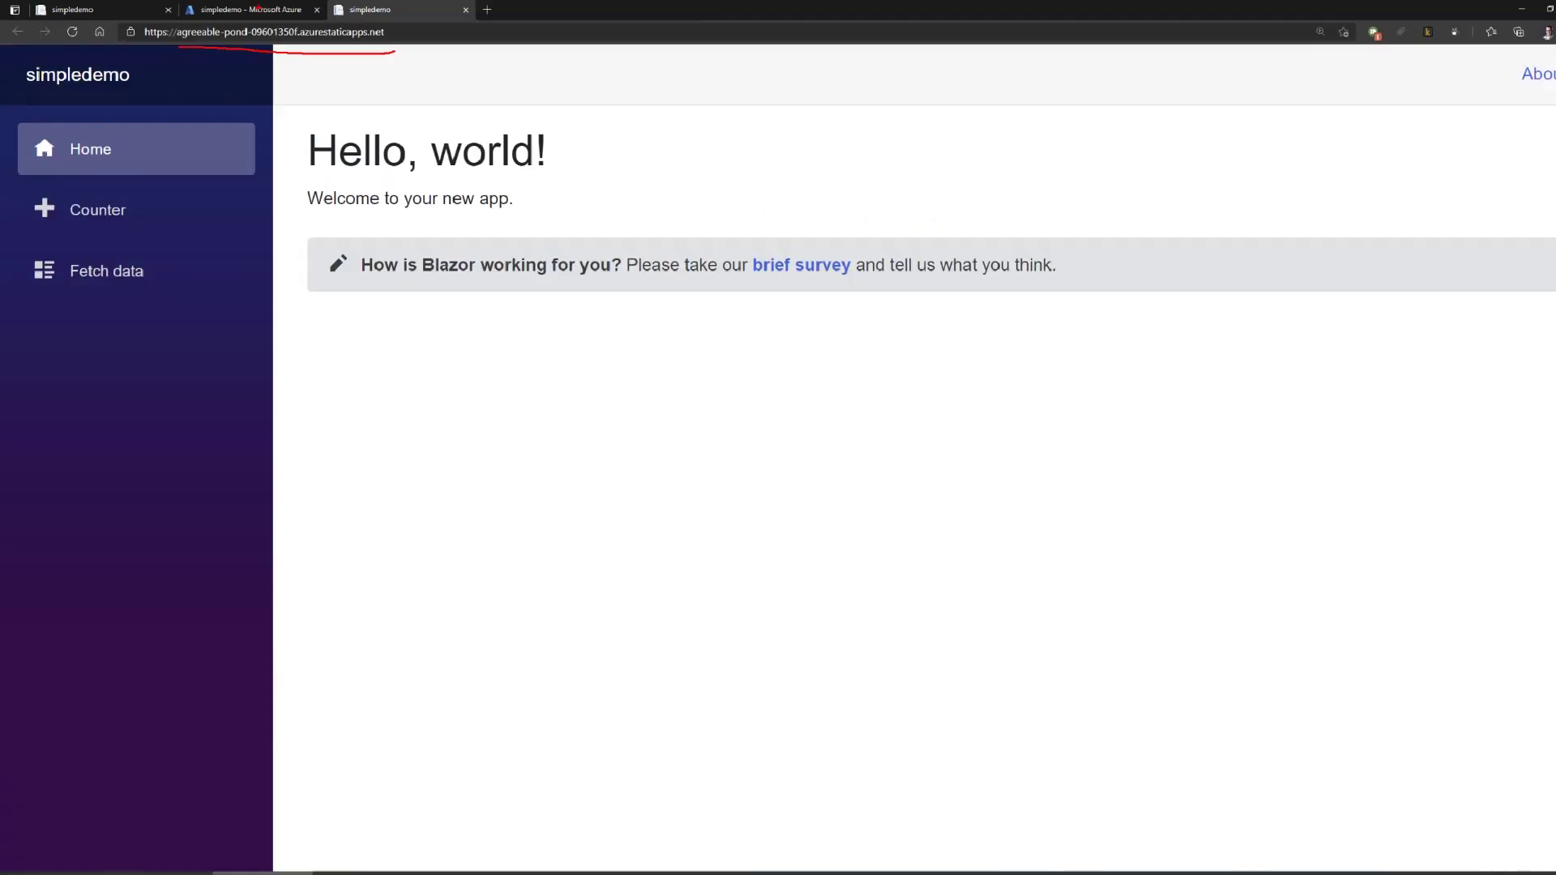
{"action": "left_click", "coordinate": [237, 8]}
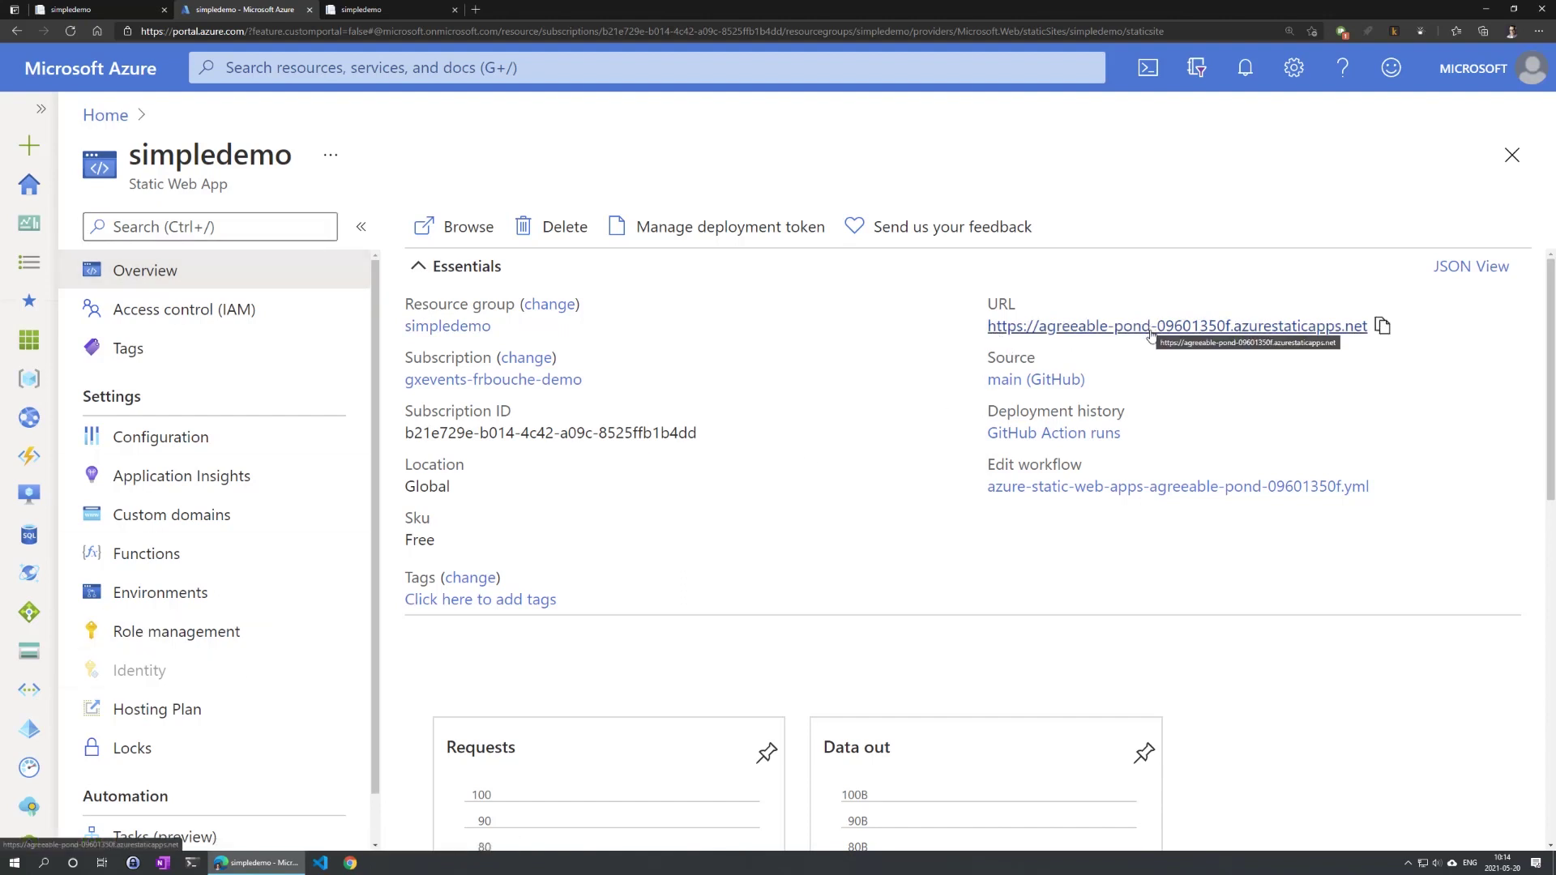
- Open Environments and highlight the ready main production and 'Do you like this?' staging entries
{"action": "left_click", "coordinate": [165, 594]}
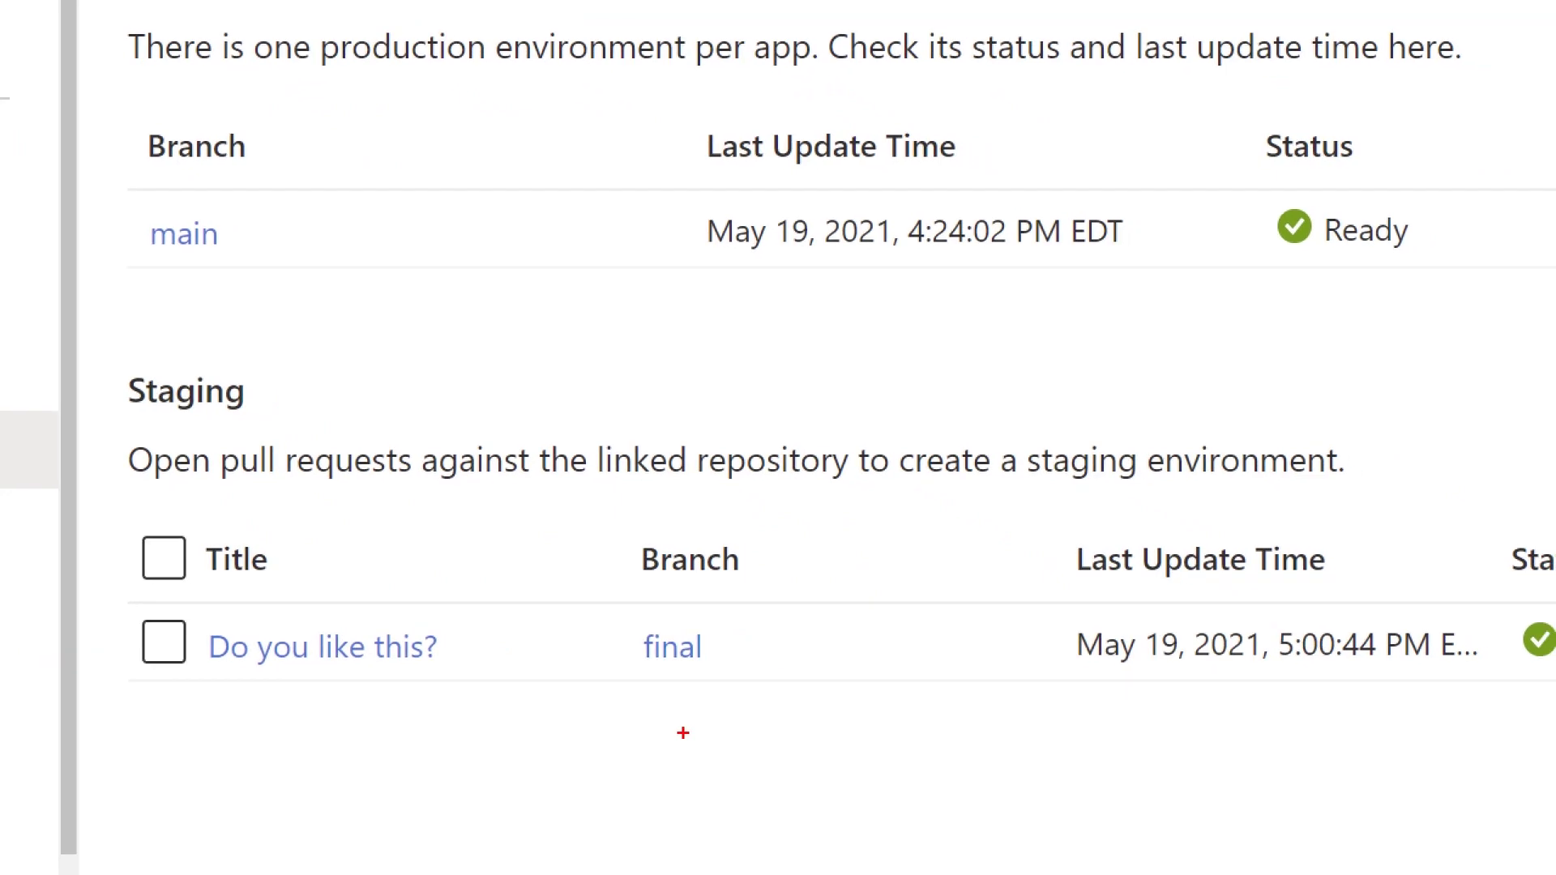
{"action": "left_click_drag", "start_coordinate": [91, 353], "coordinate": [304, 432]}
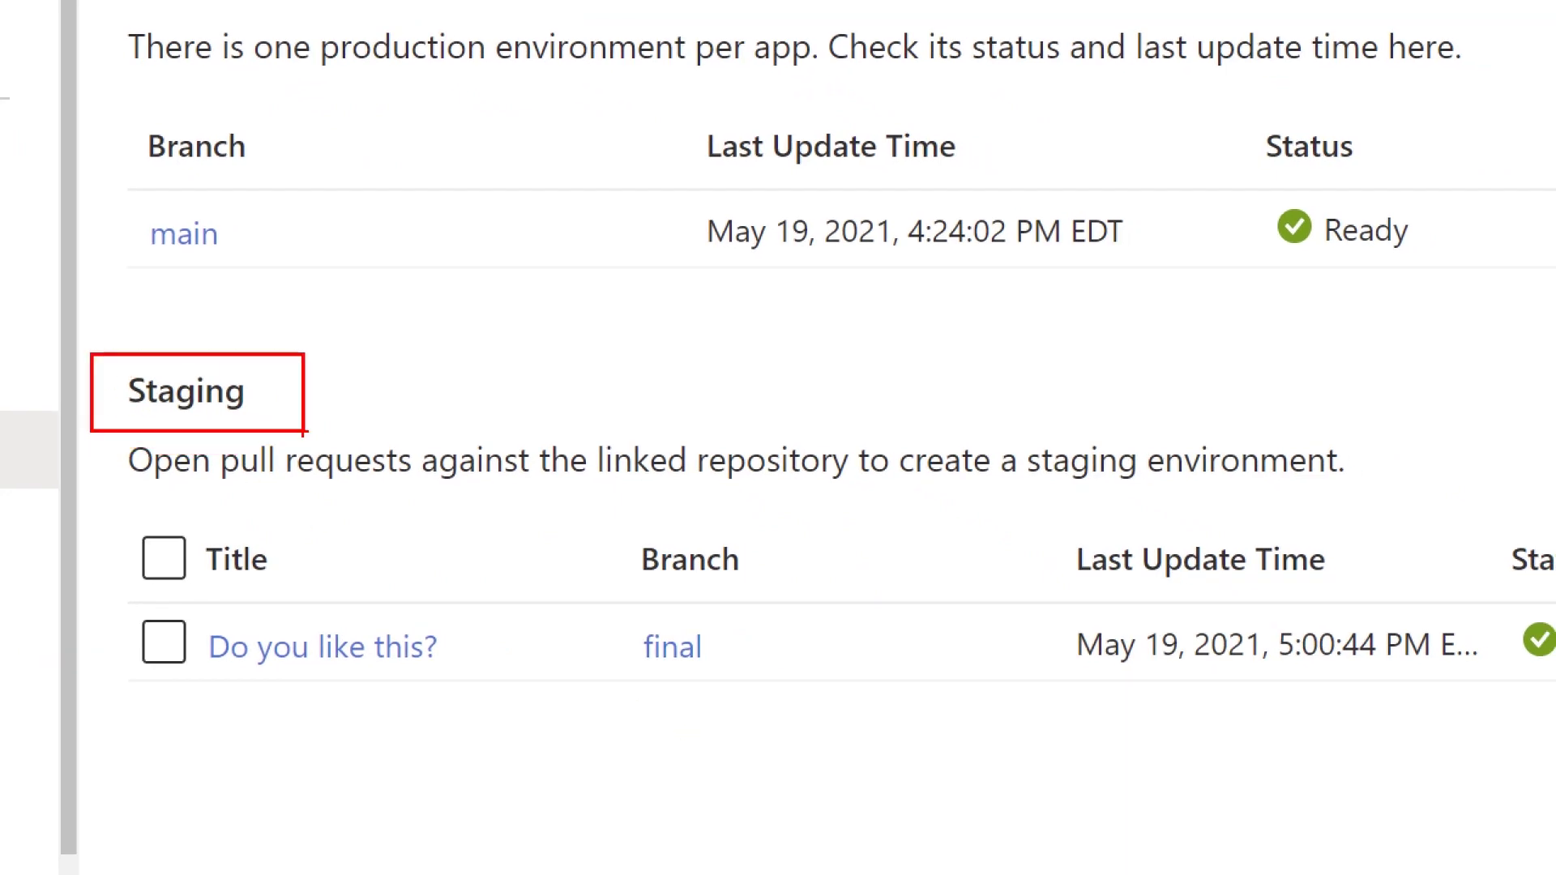
{"action": "left_click_drag", "start_coordinate": [118, 606], "coordinate": [748, 720]}
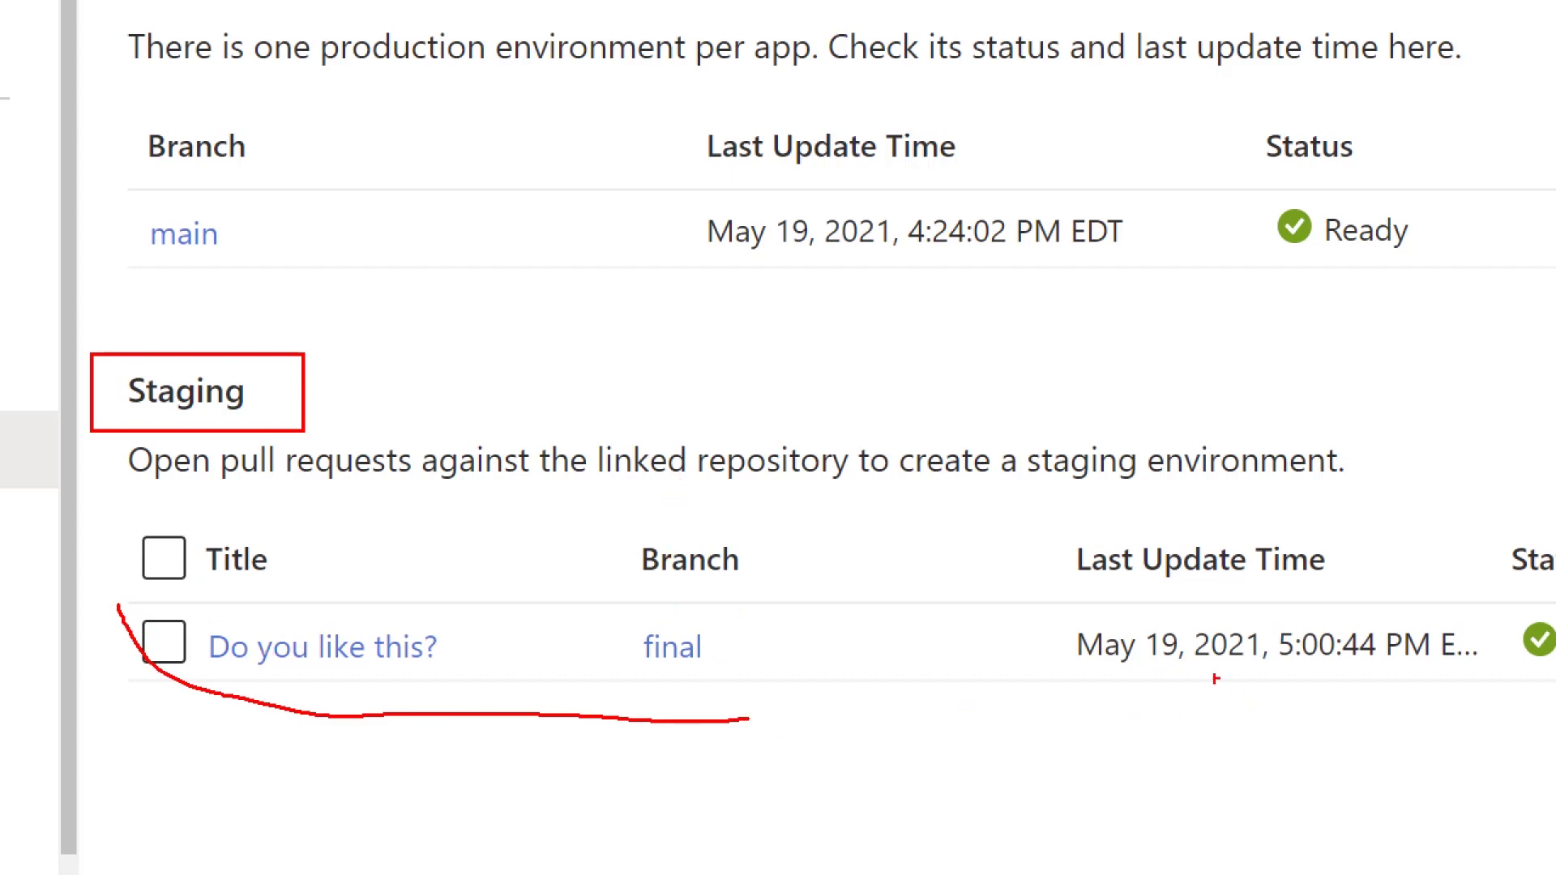
{"action": "key", "text": "Escape"}
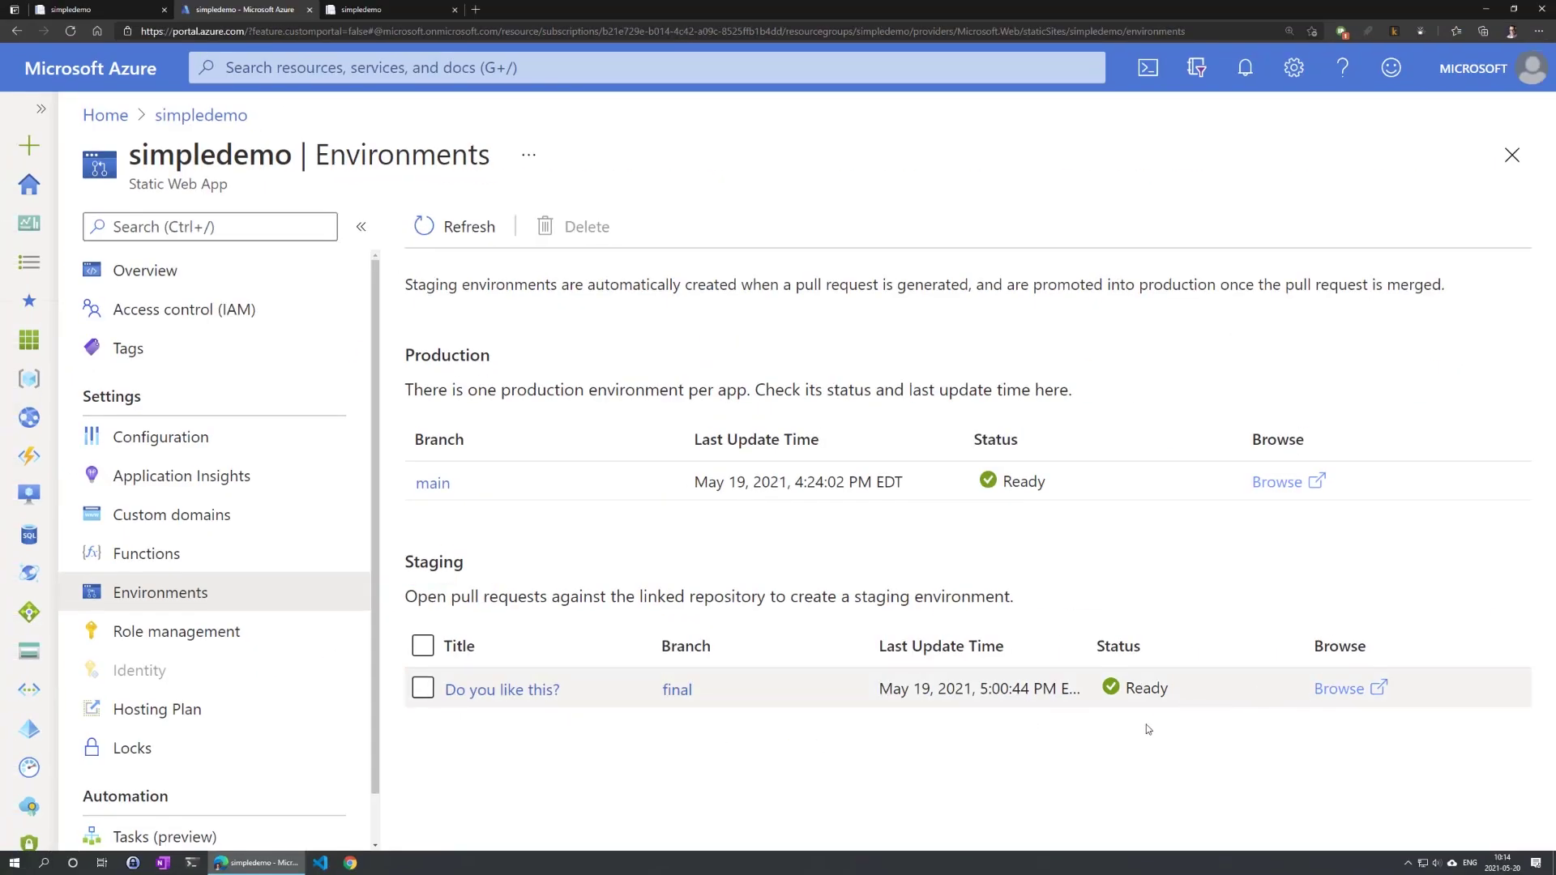